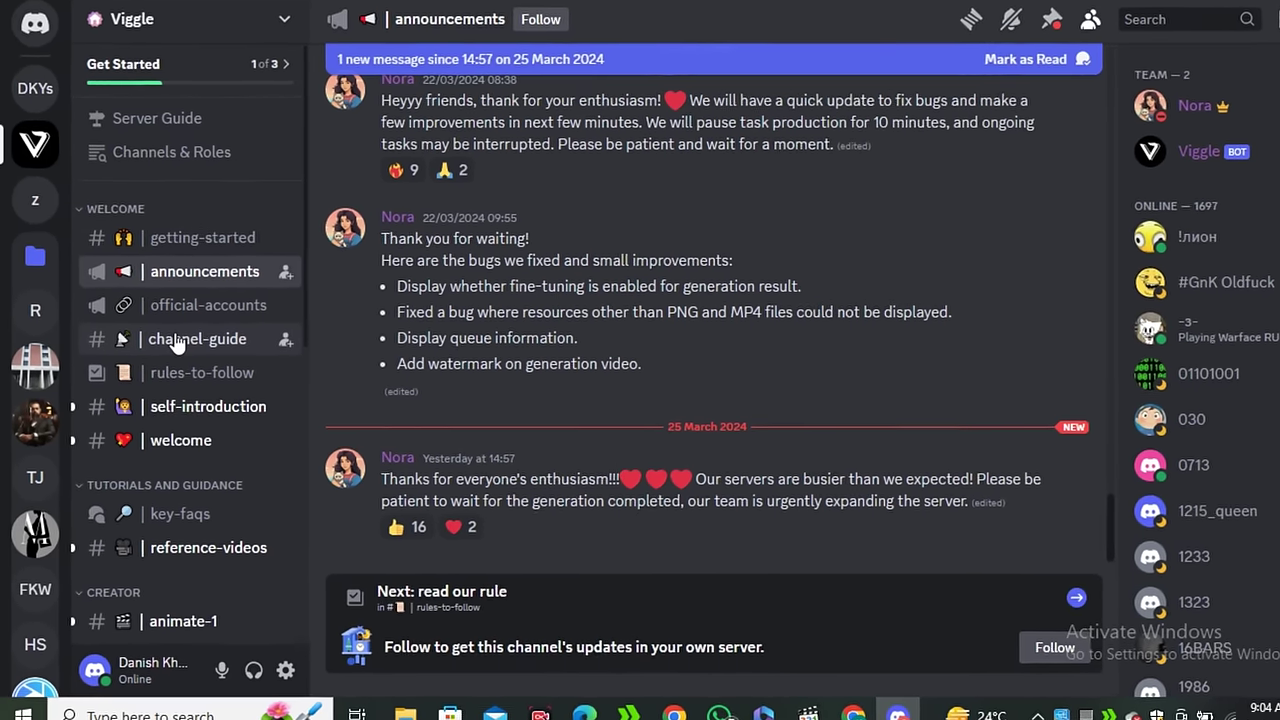
Open the Viggle server's animate-4 channel and scroll through the bot's generated dance videos.
scroll(120, 400, down, 5)
mouse_move(224, 380)
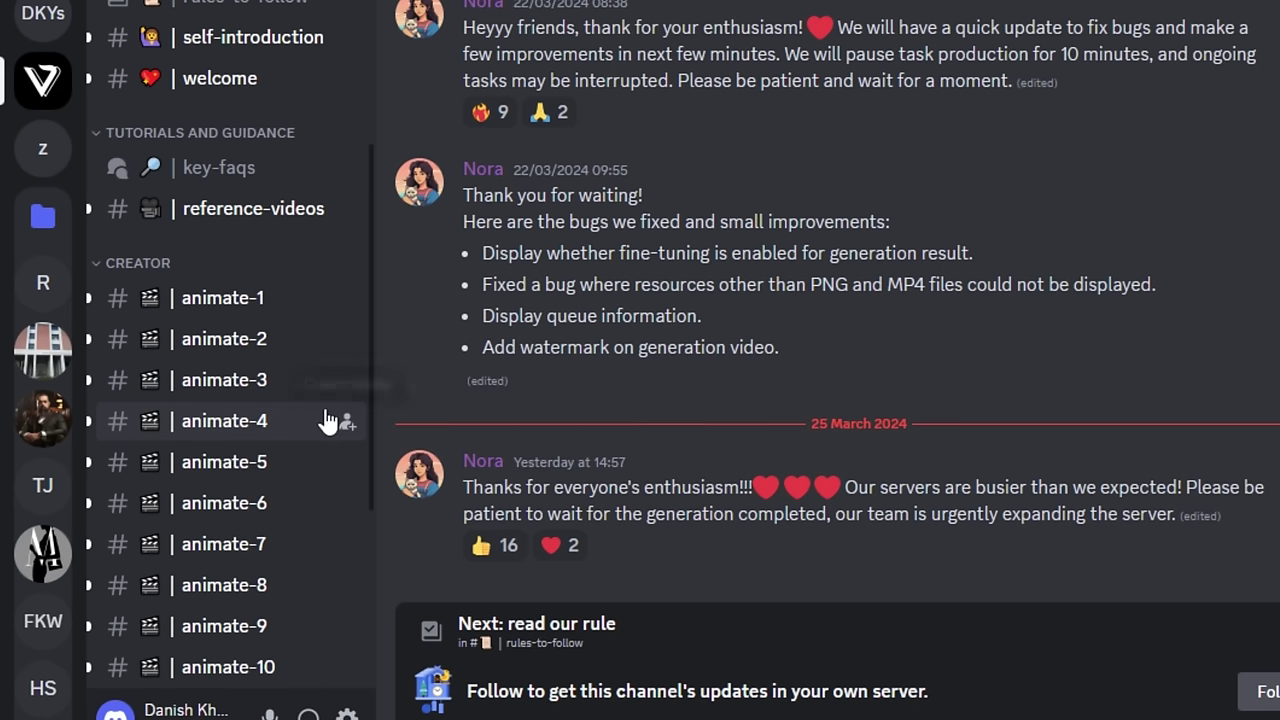
click(238, 421)
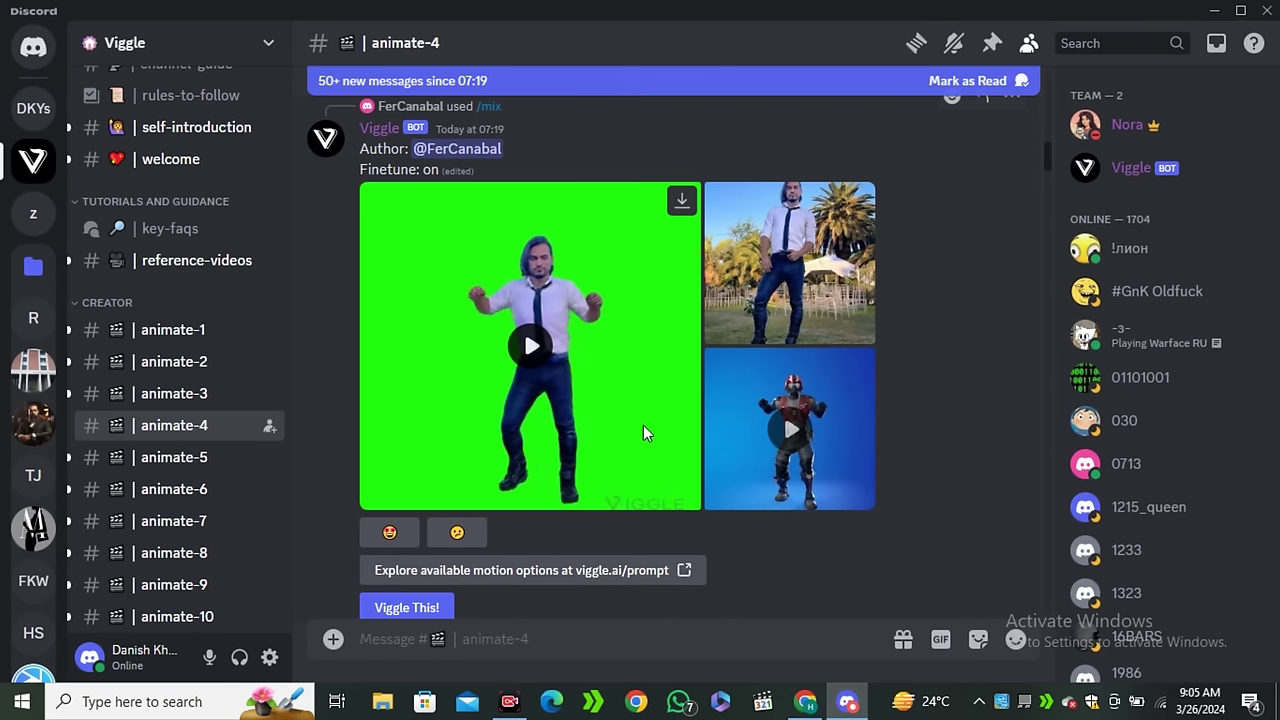
scroll(643, 425, down, 2)
scroll(643, 425, down, 3)
scroll(643, 425, down, 3)
scroll(643, 432, down, 4)
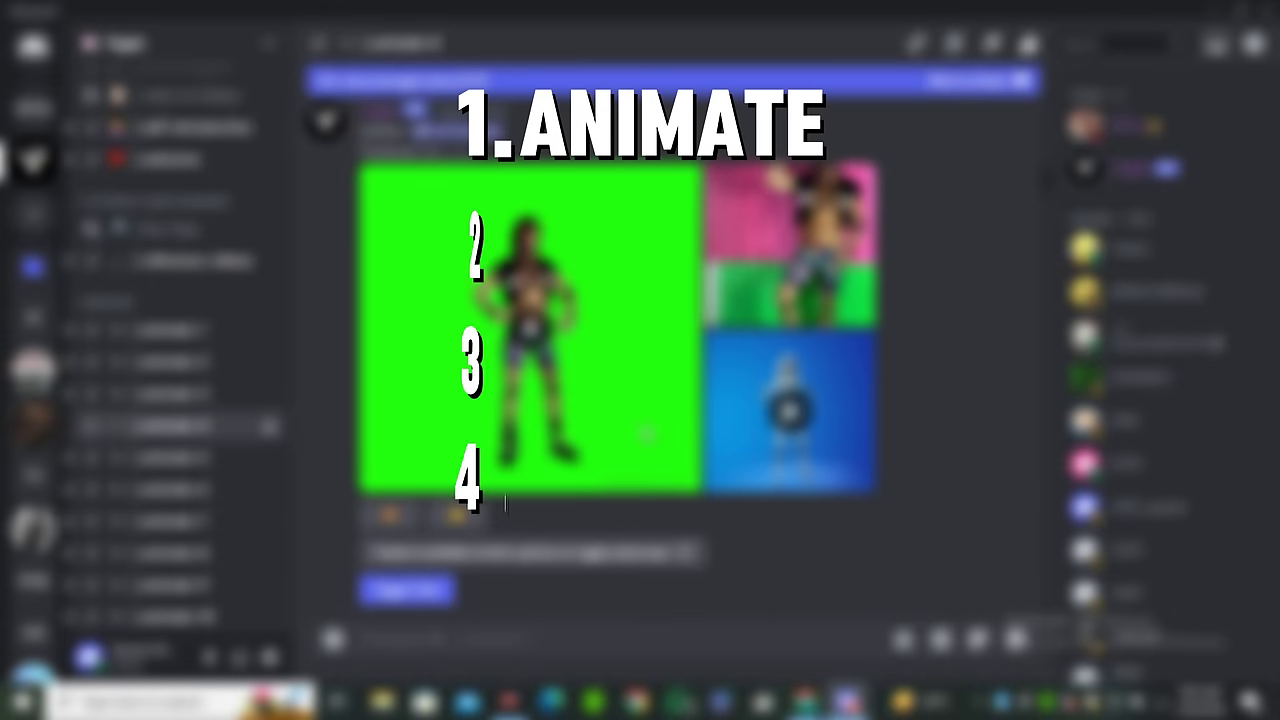
scroll(643, 432, down, 3)
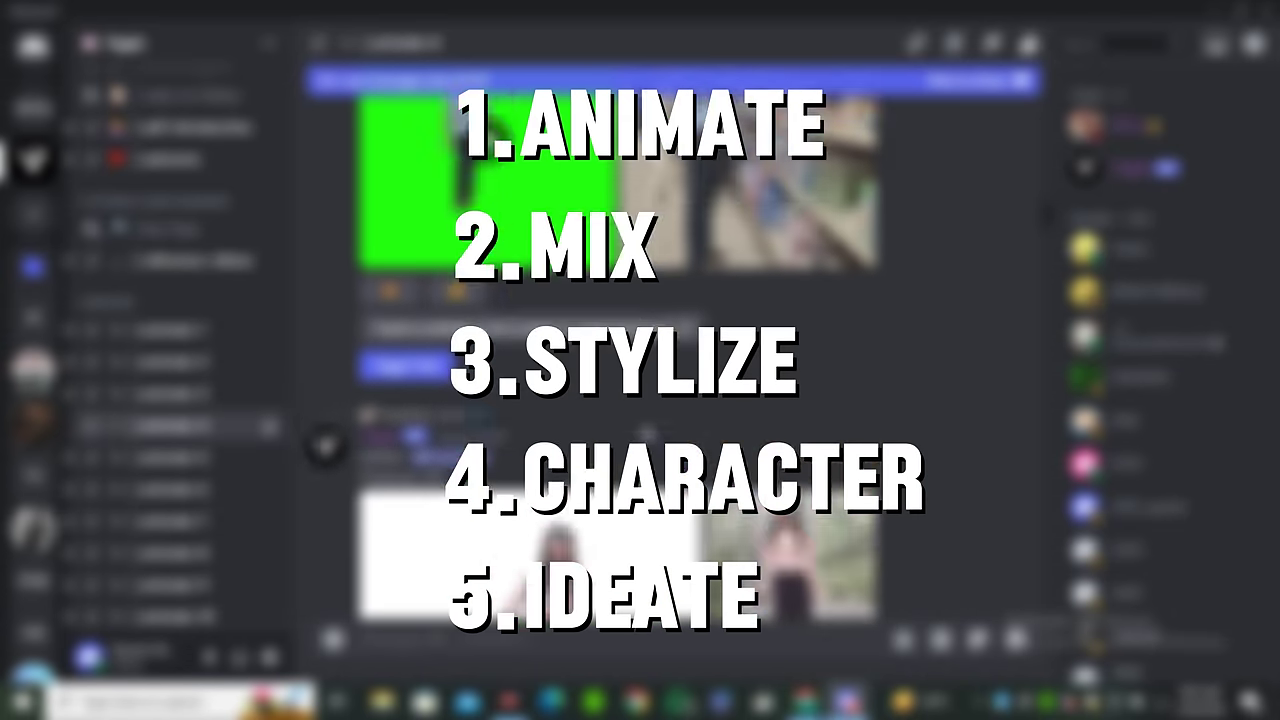
scroll(620, 400, down, 3)
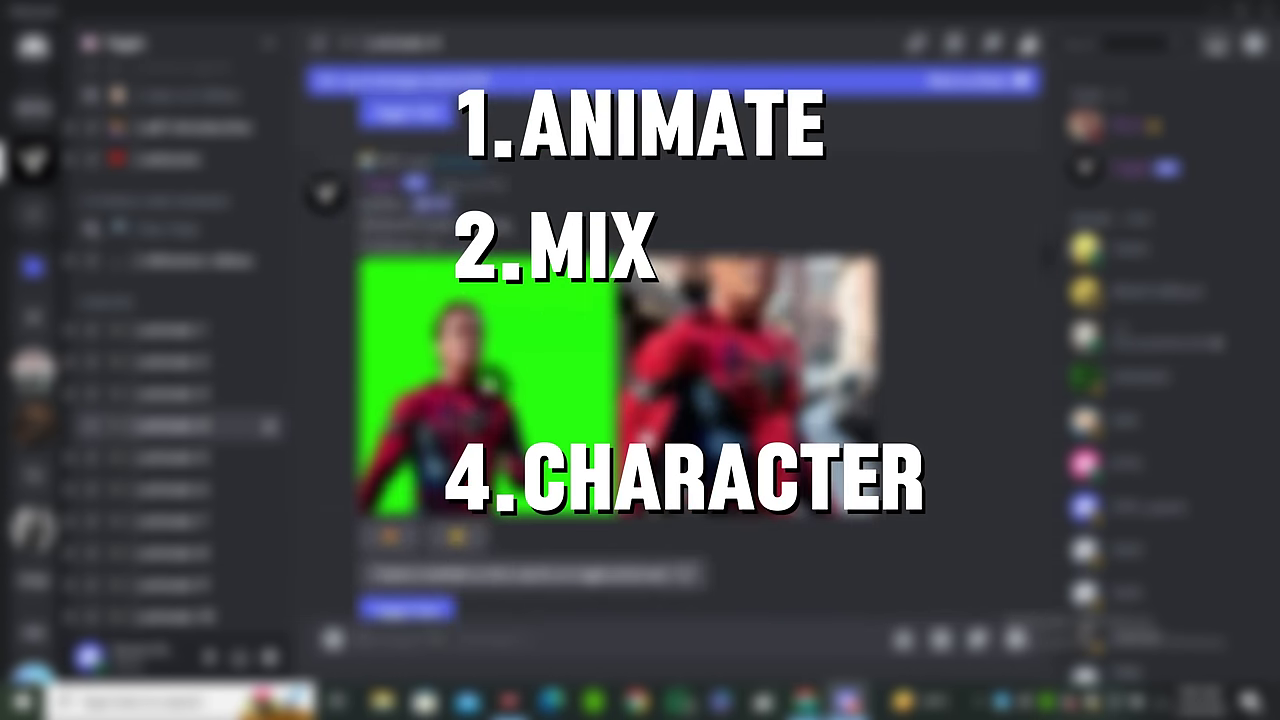
Start a Viggle /mix command and attach the chibi cartoon girl image as the character.
text(/)
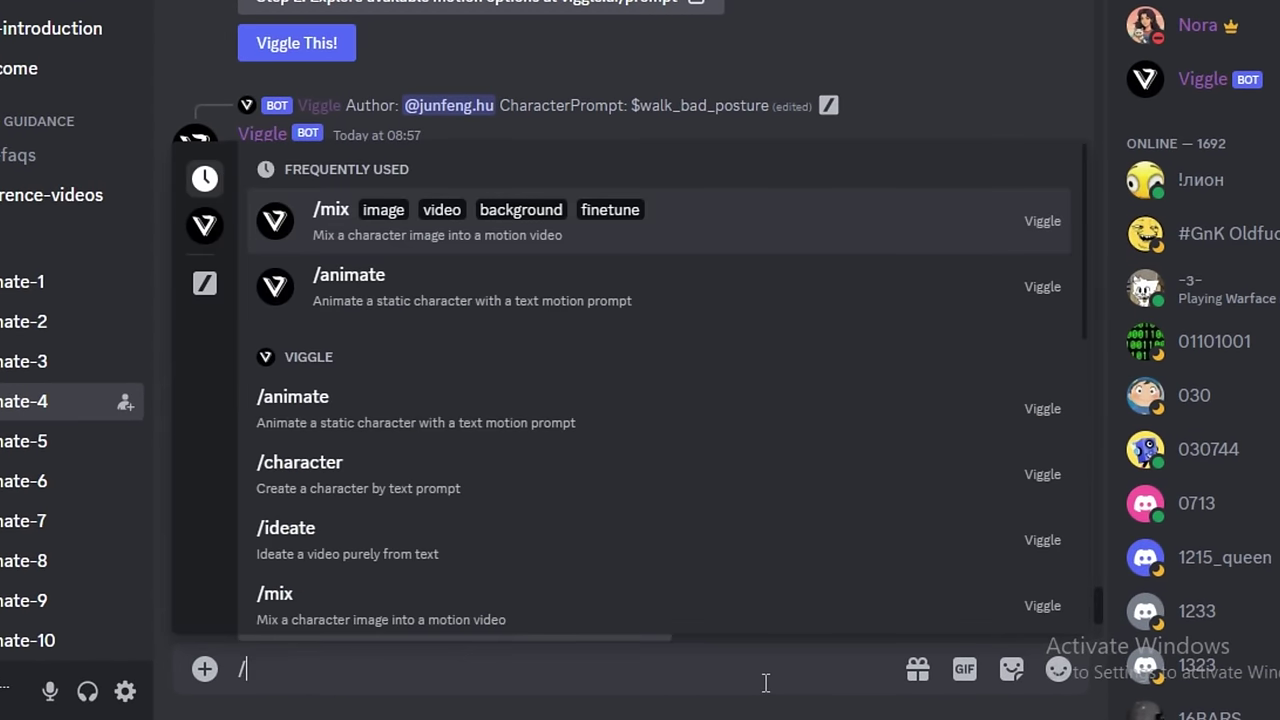
click(405, 605)
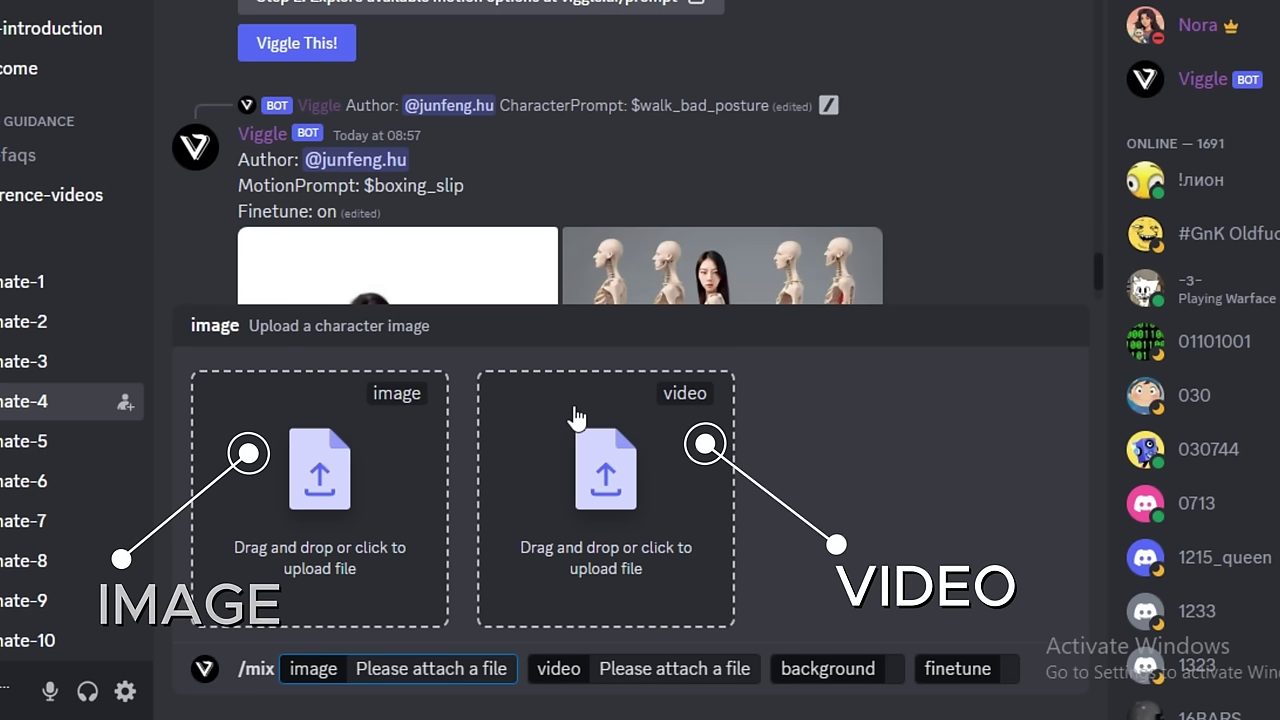
click(362, 512)
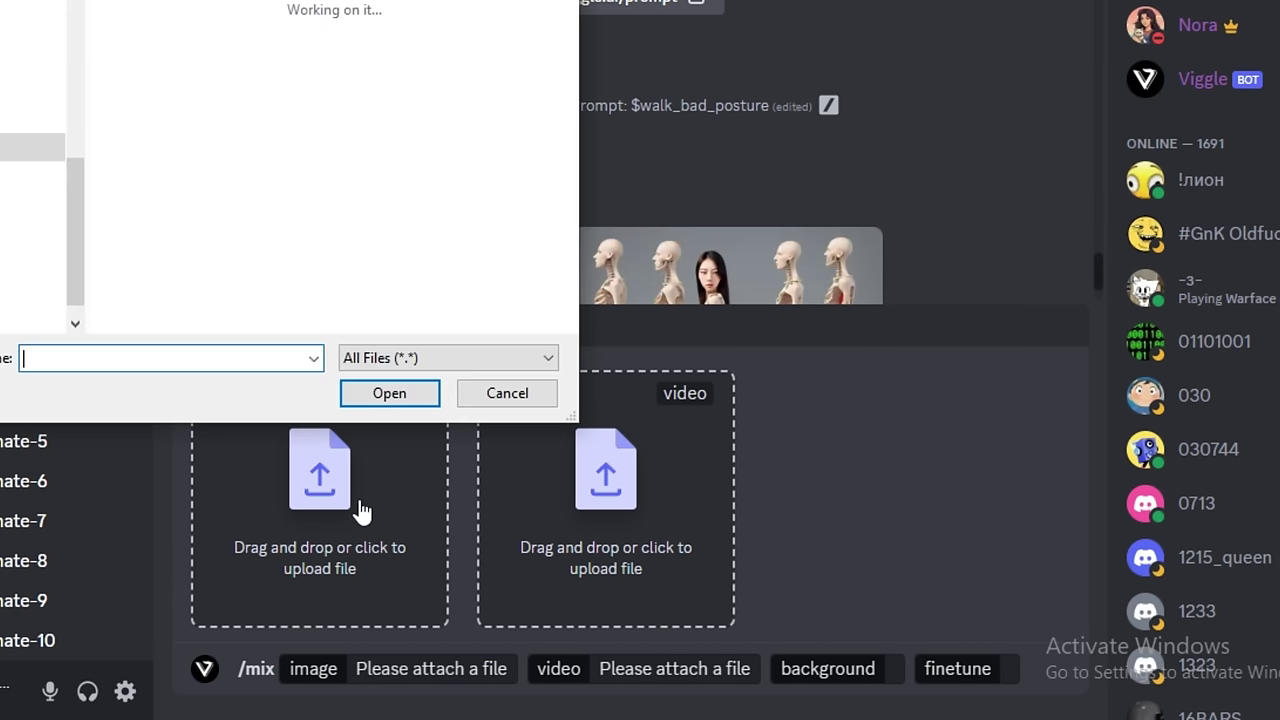
scroll(340, 245, down, 5)
click(468, 230)
click(405, 393)
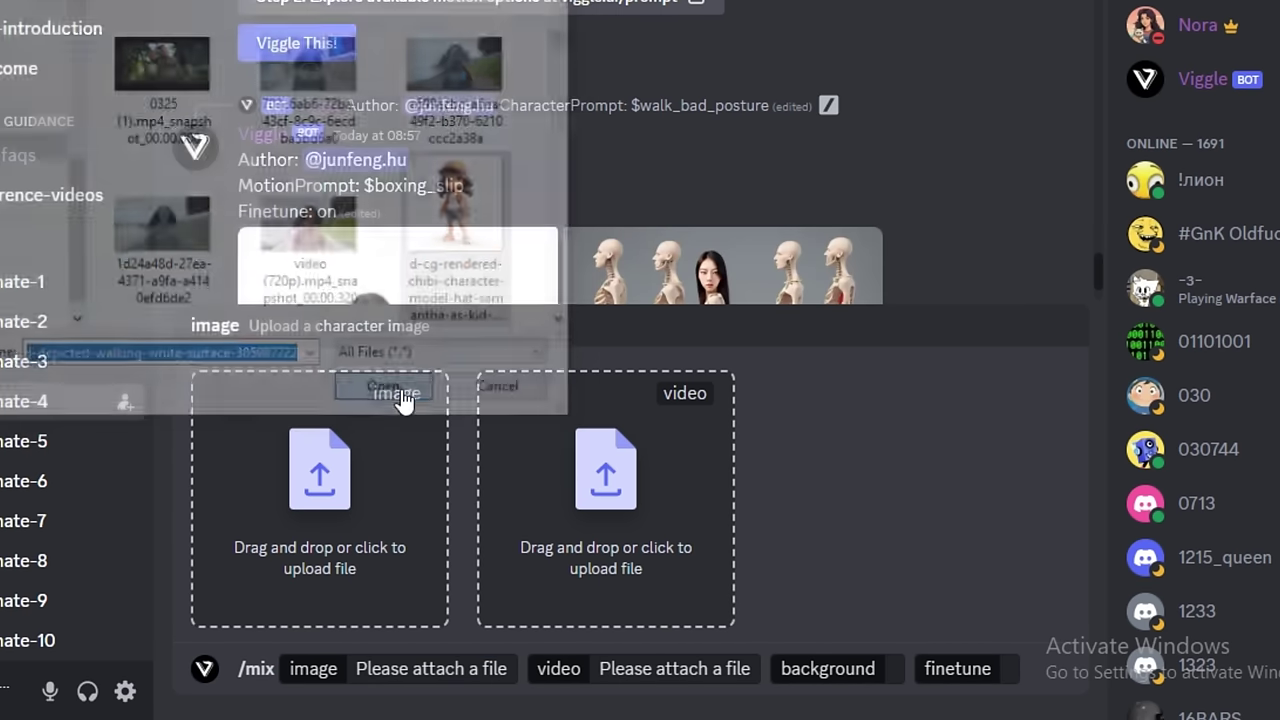
Attach VIGGLE.mp4 as the mix's motion video.
click(645, 375)
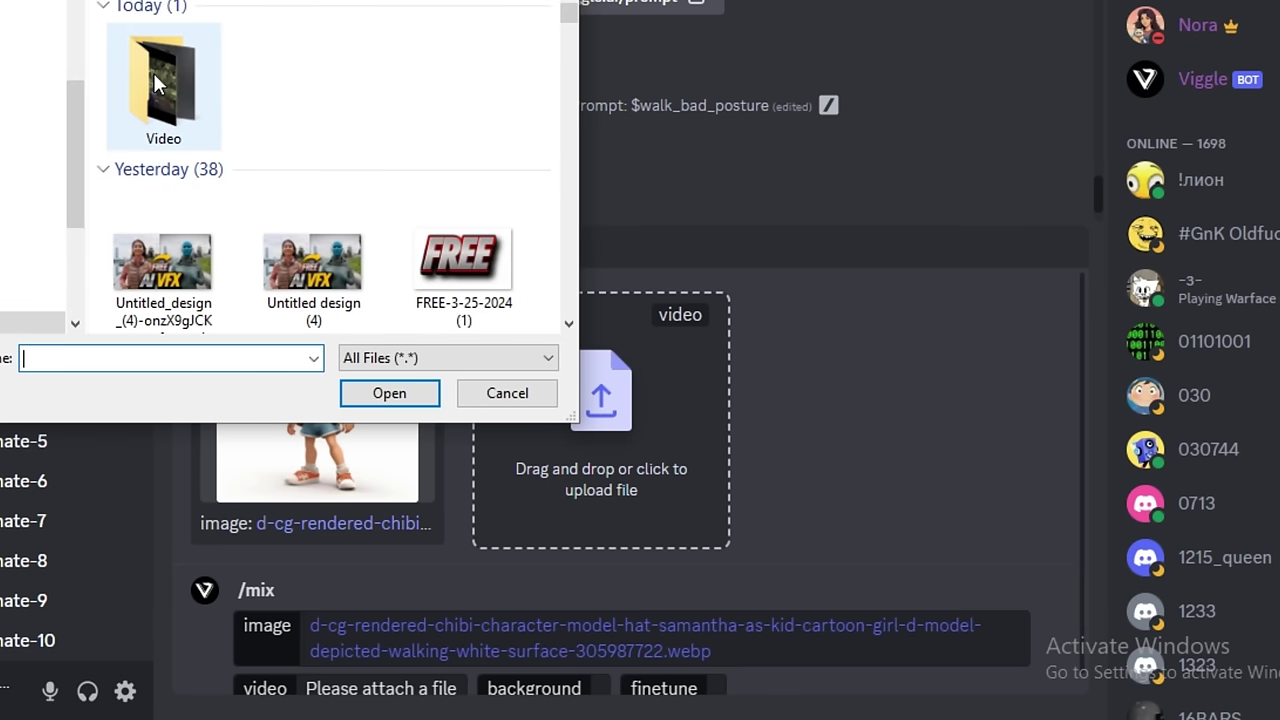
scroll(300, 155, down, 3)
scroll(300, 190, up, 2)
scroll(134, 128, up, 1)
scroll(406, 149, down, 10)
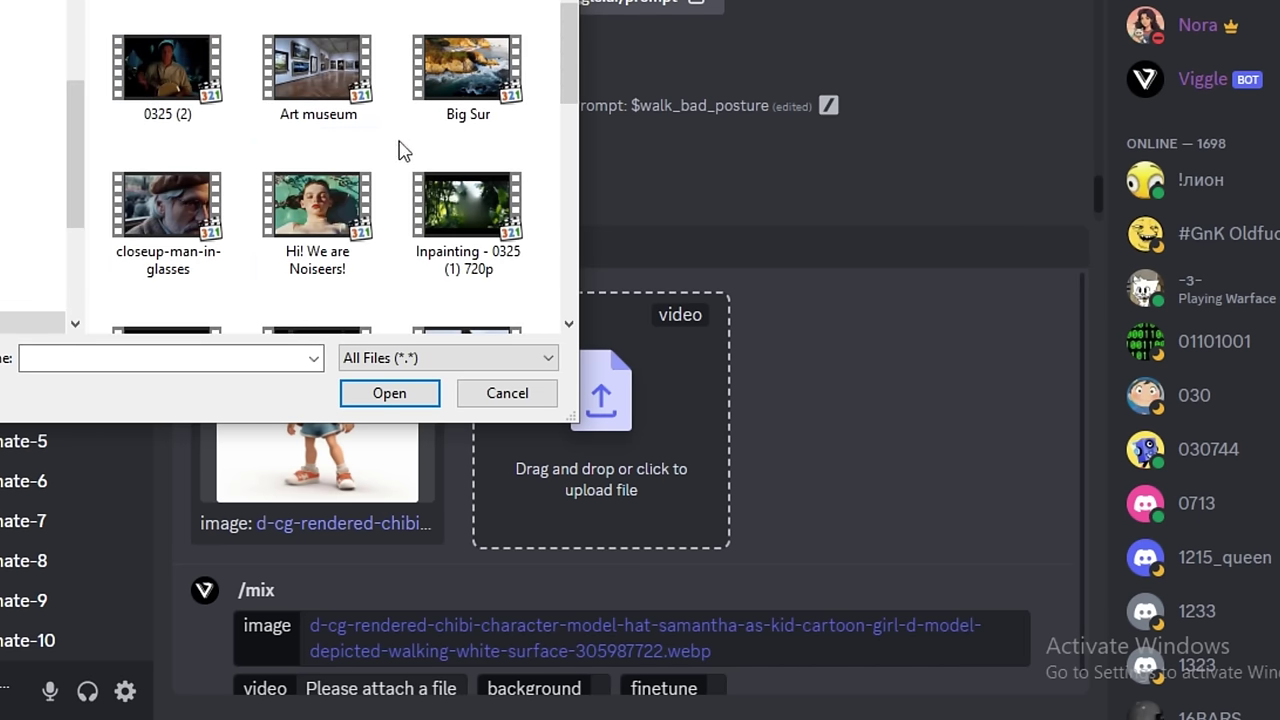
scroll(318, 165, down, 5)
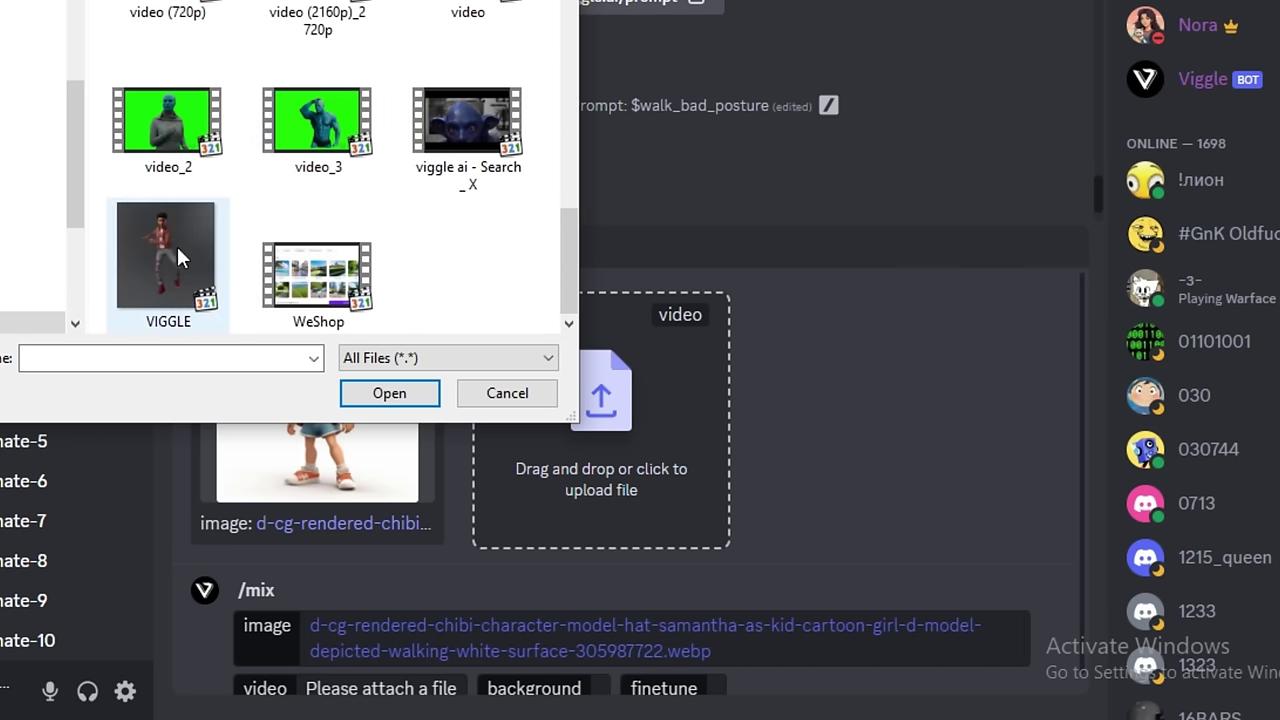
click(358, 394)
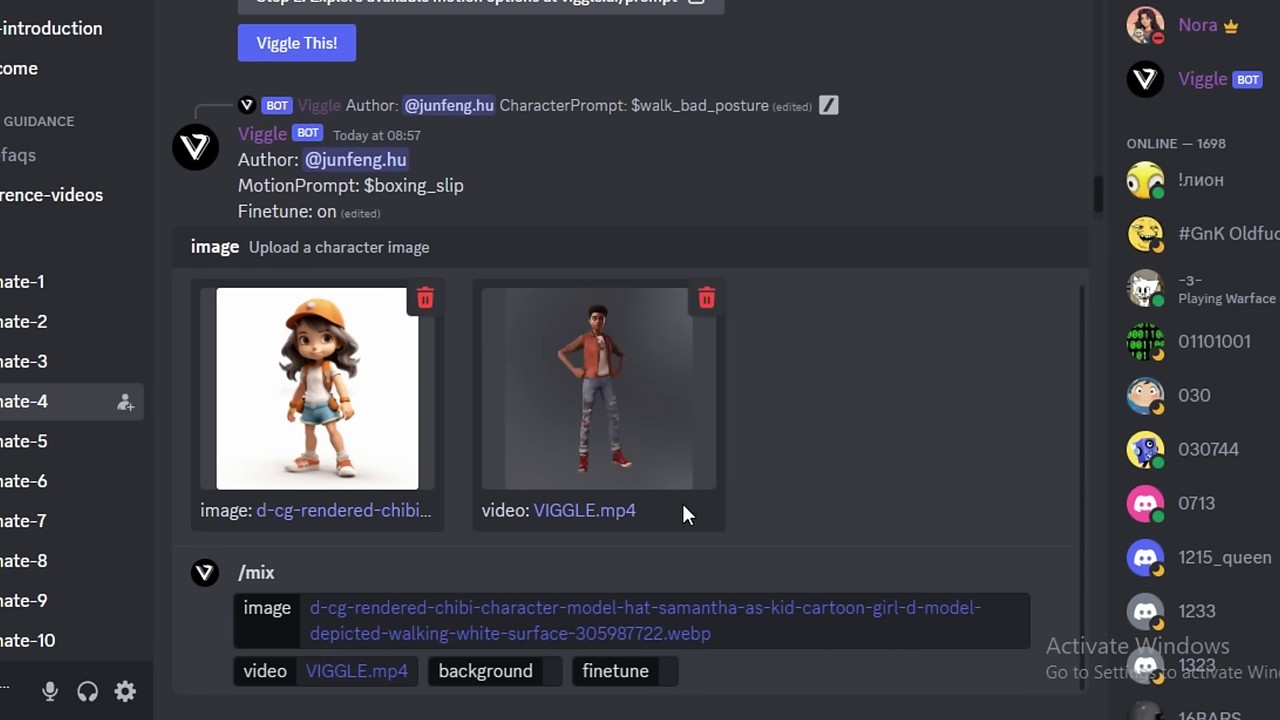
Set the mix background to Green and finetune to On.
click(485, 671)
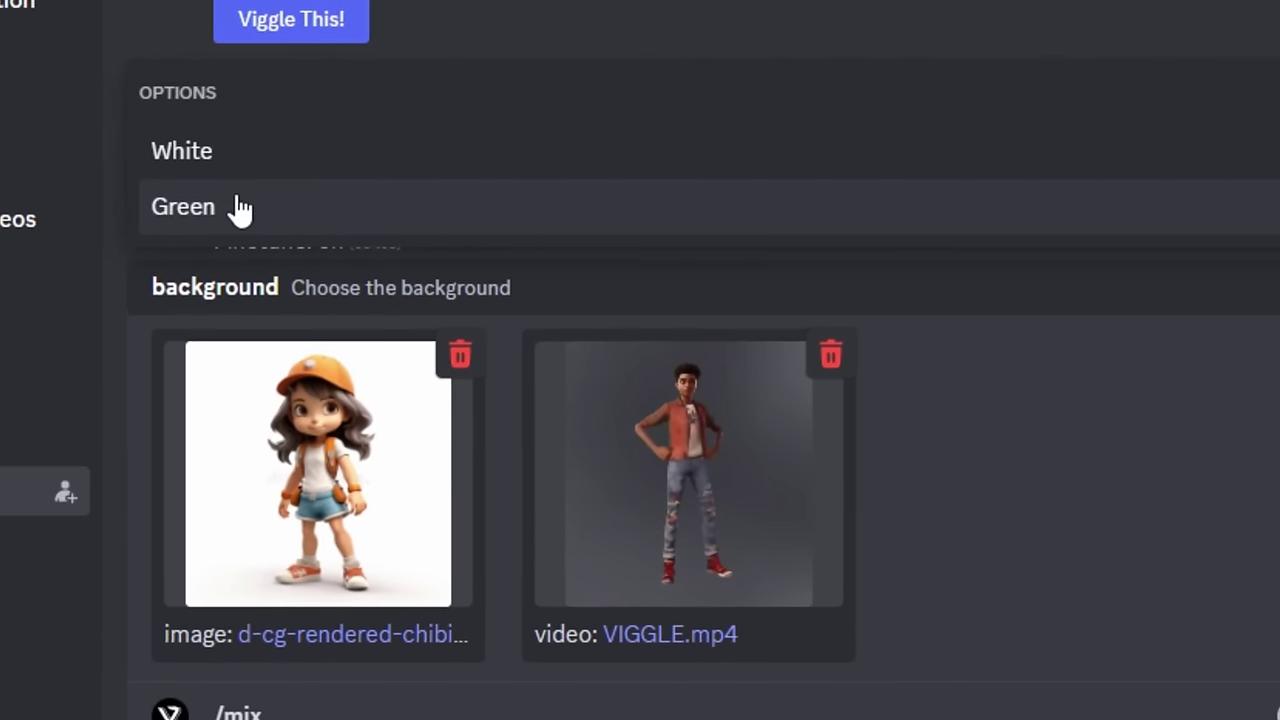
click(266, 220)
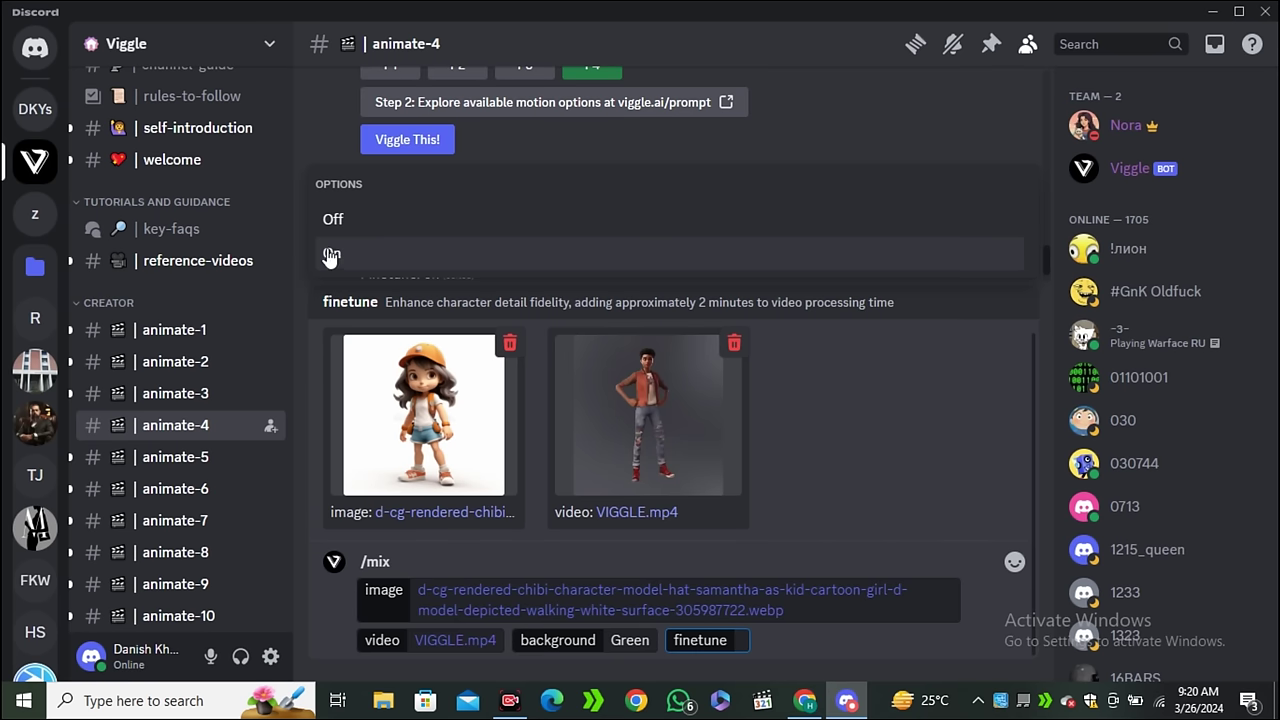
click(356, 255)
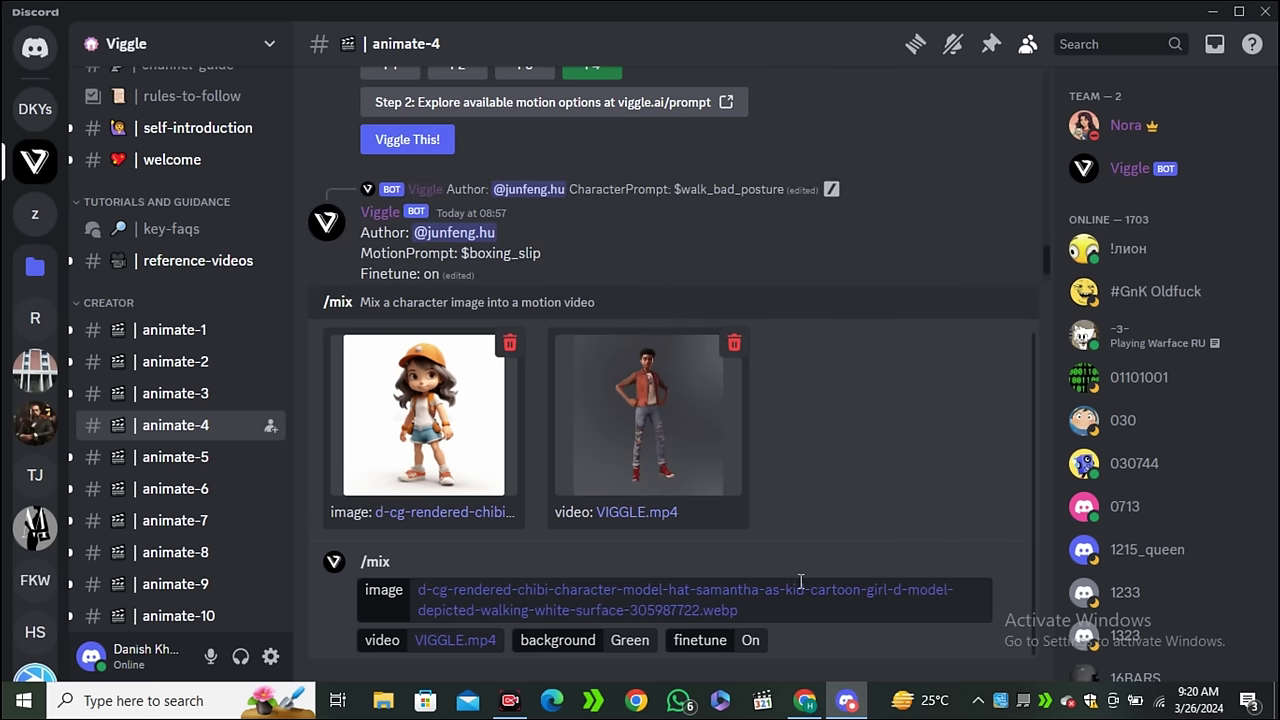
Send the /mix command to the Viggle bot.
key(Return)
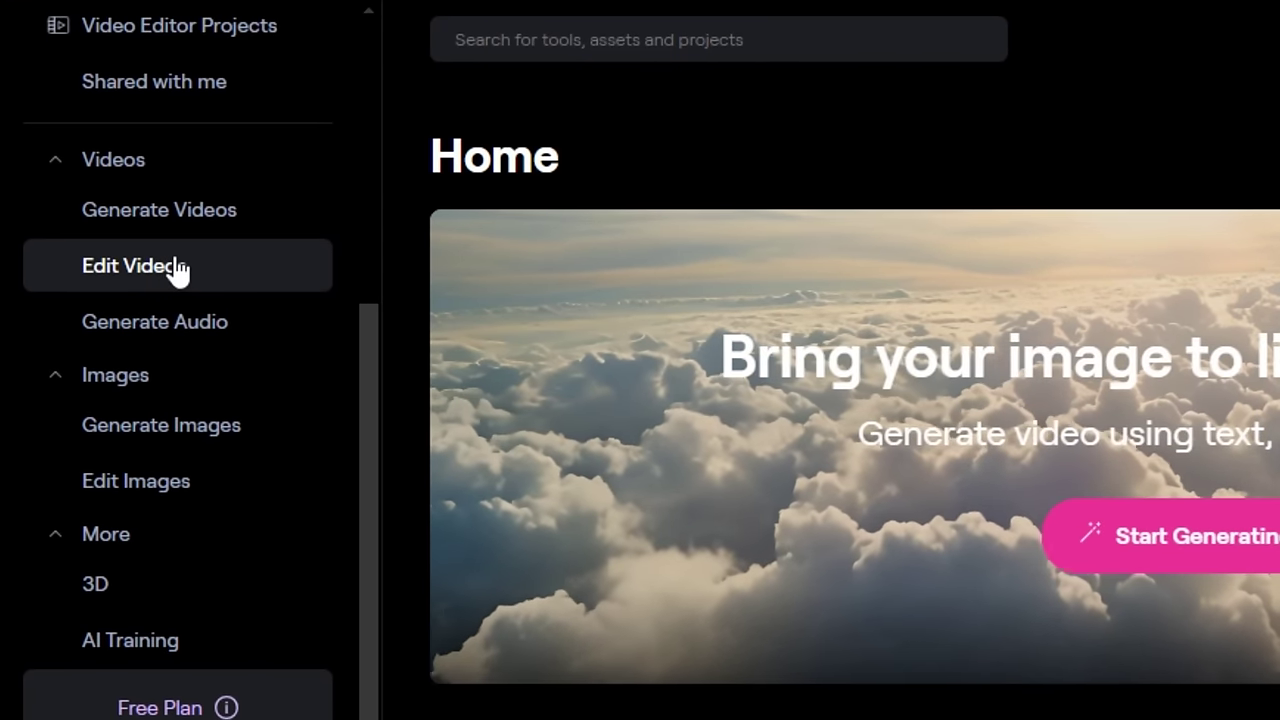
Show Runway's Edit Videos tools, including Remove Background and Inpainting.
click(135, 272)
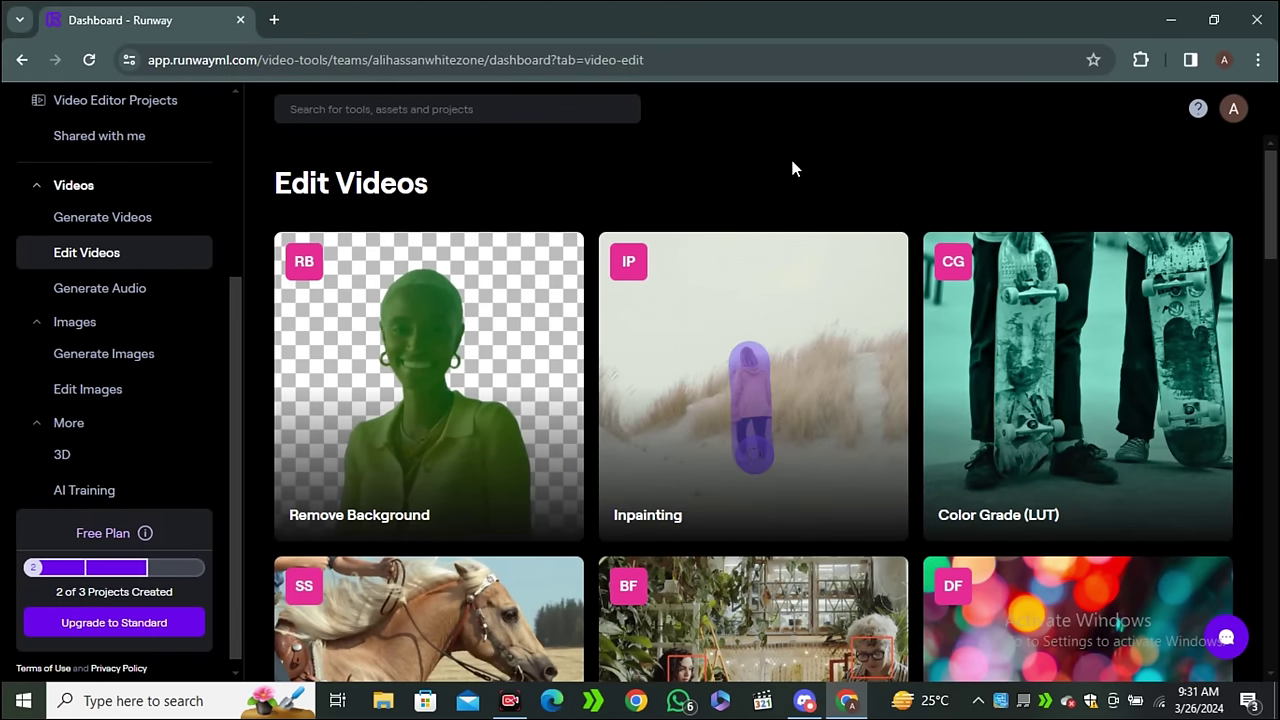
scroll(792, 168, down, 2)
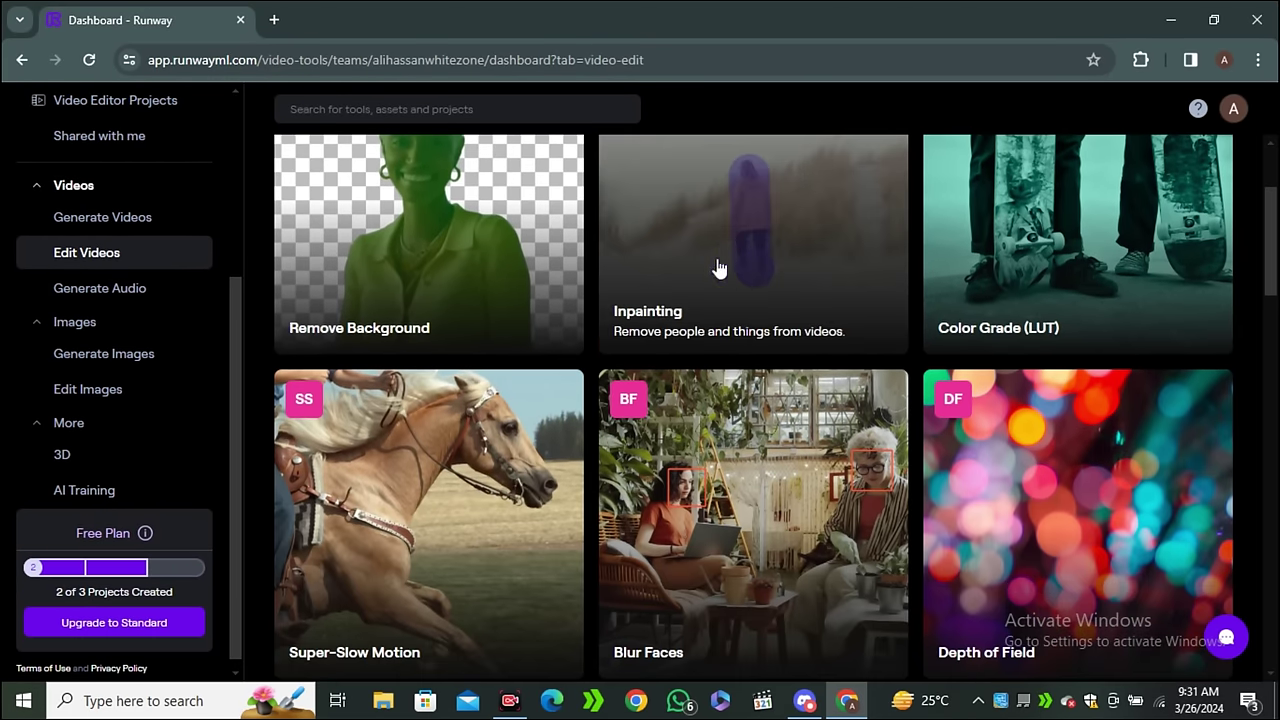
Load the jogging woman riverside video into Runway's Inpainting tool.
click(716, 268)
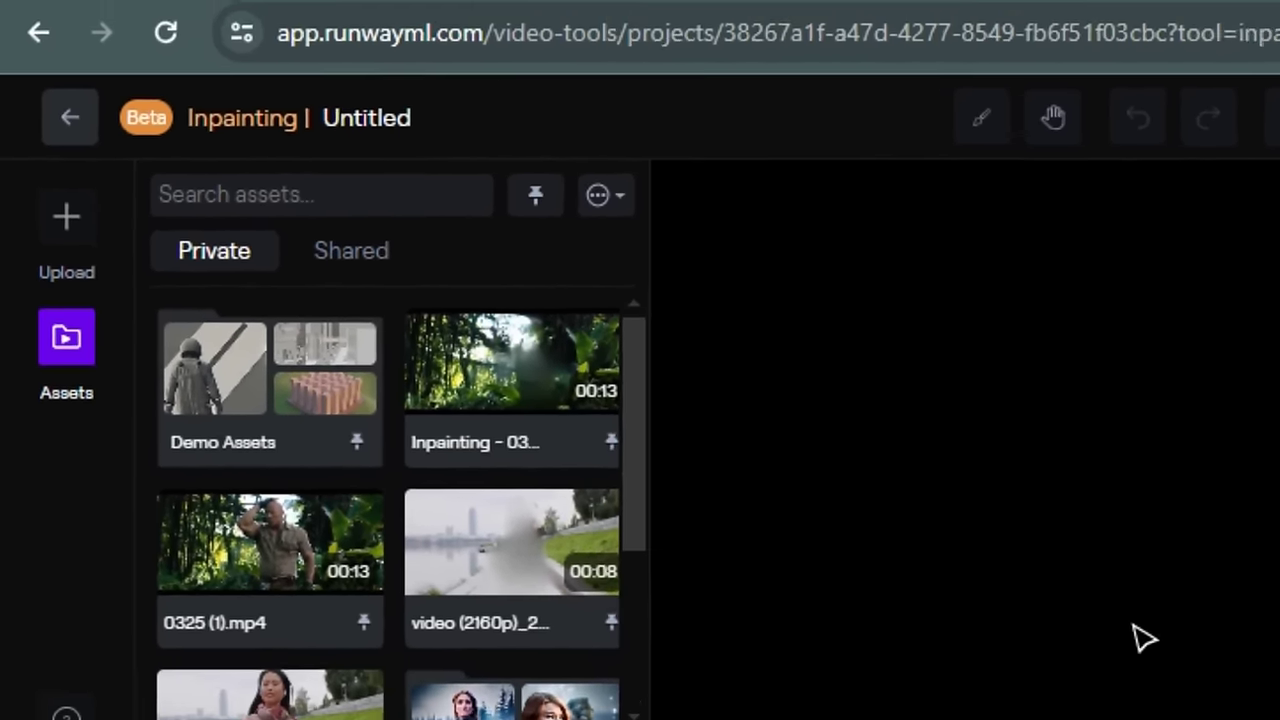
scroll(248, 512, down, 3)
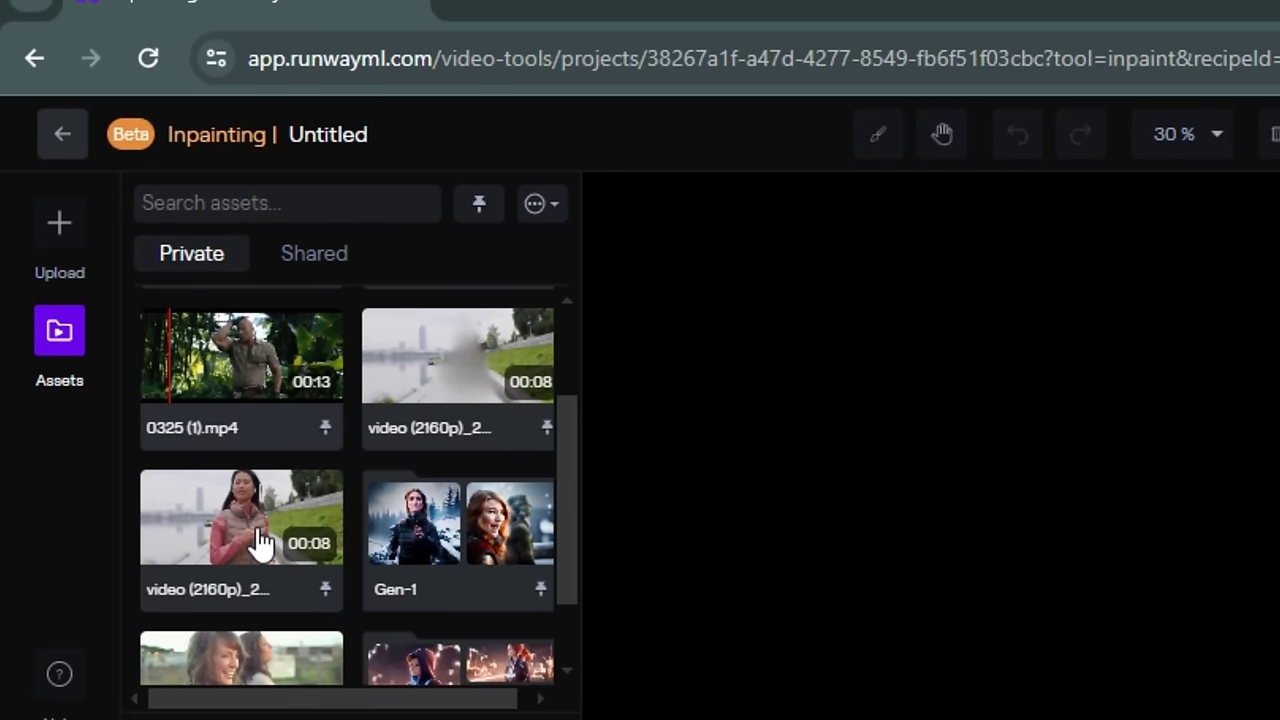
mouse_move(258, 542)
mouse_down()
mouse_move(940, 510)
mouse_move(666, 309)
mouse_up()
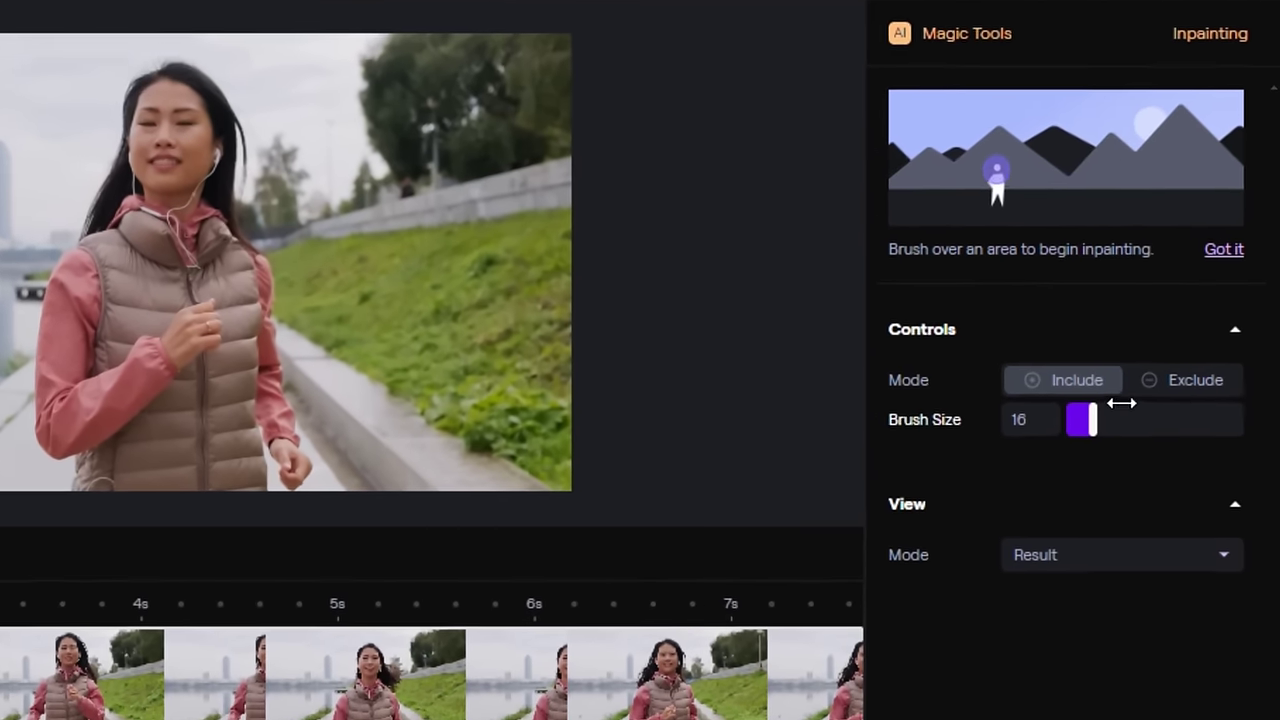
Paint over the jogging woman to remove her and export the inpainted clip.
click(1152, 385)
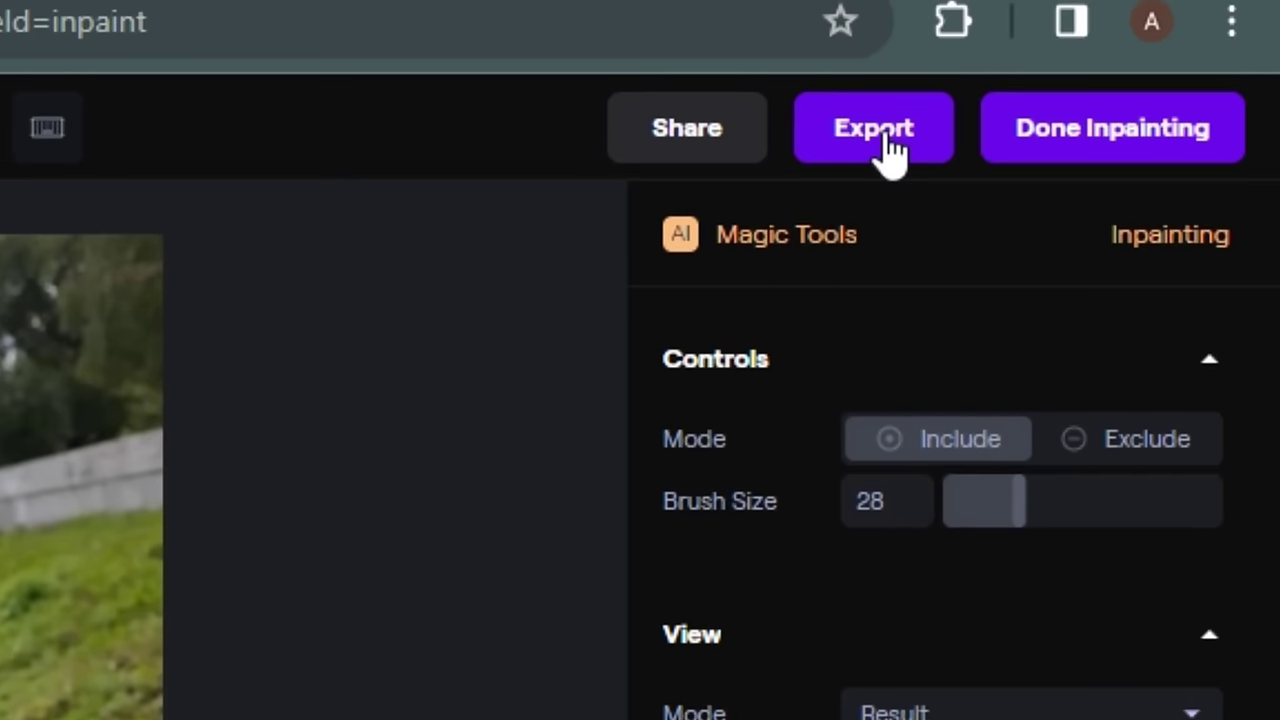
click(952, 160)
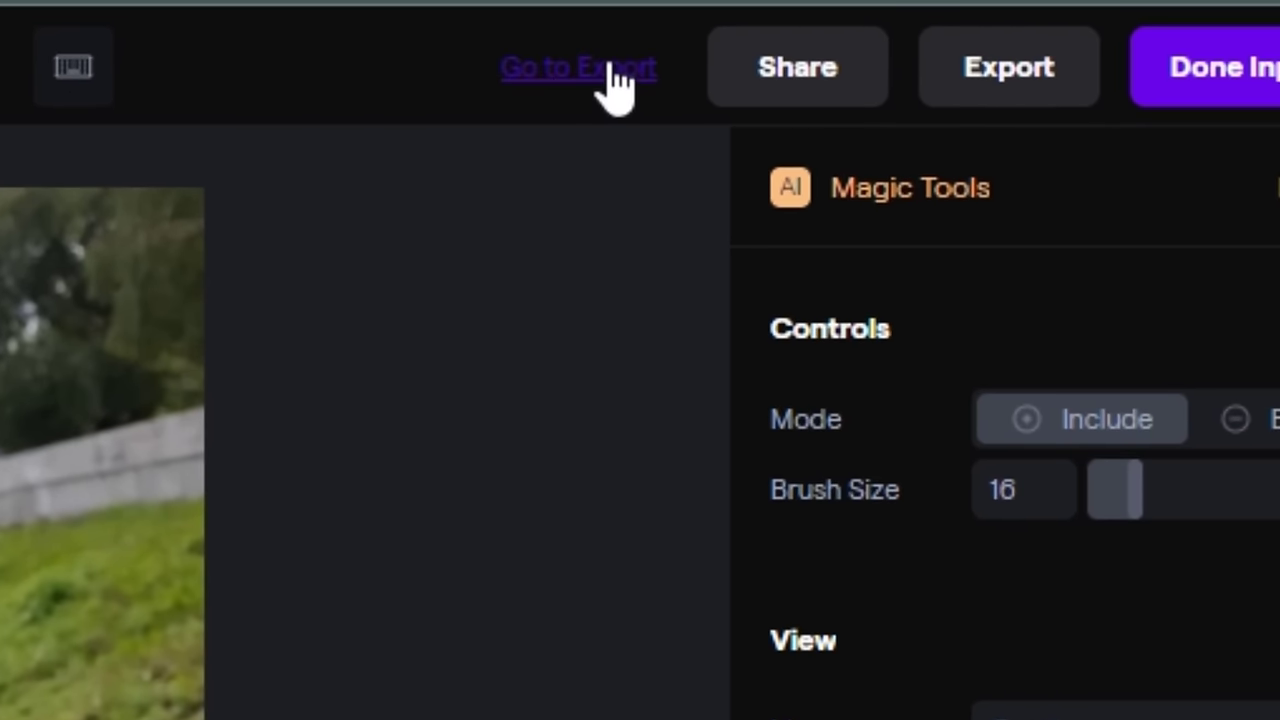
click(612, 68)
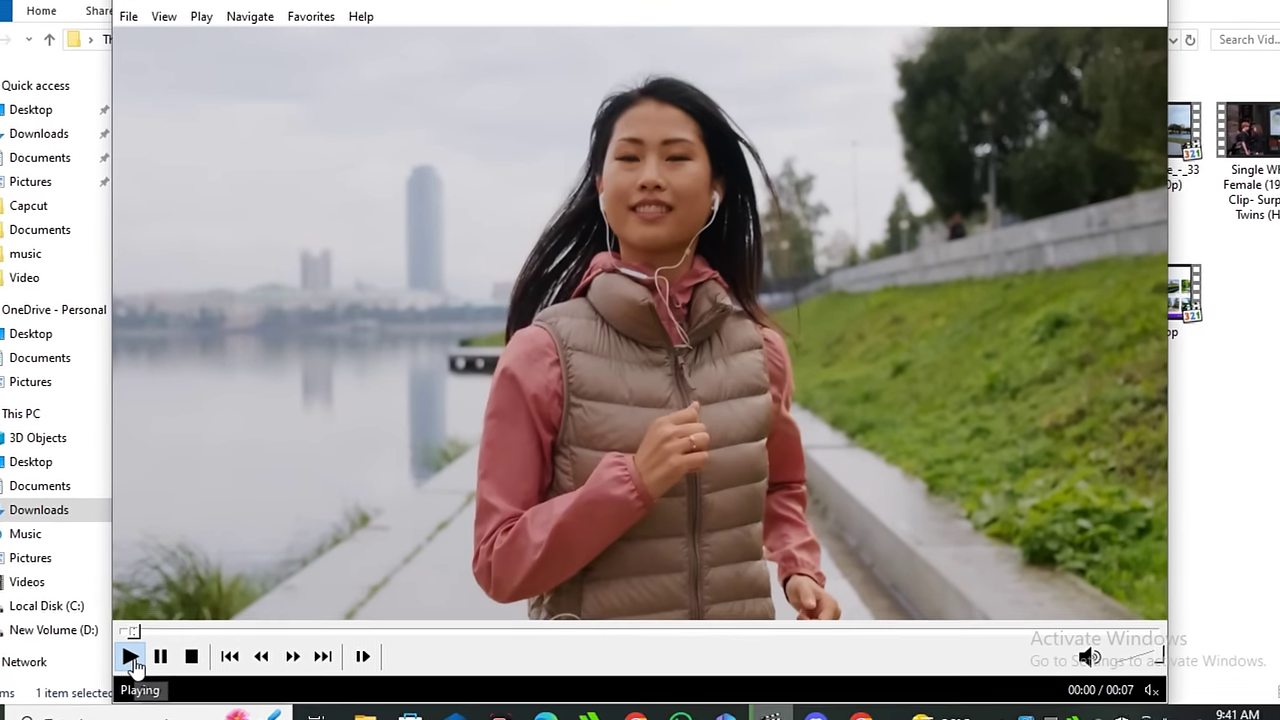
Screenshot an early frame of the original video showing the jogging woman.
drag(268, 663, 102, 662)
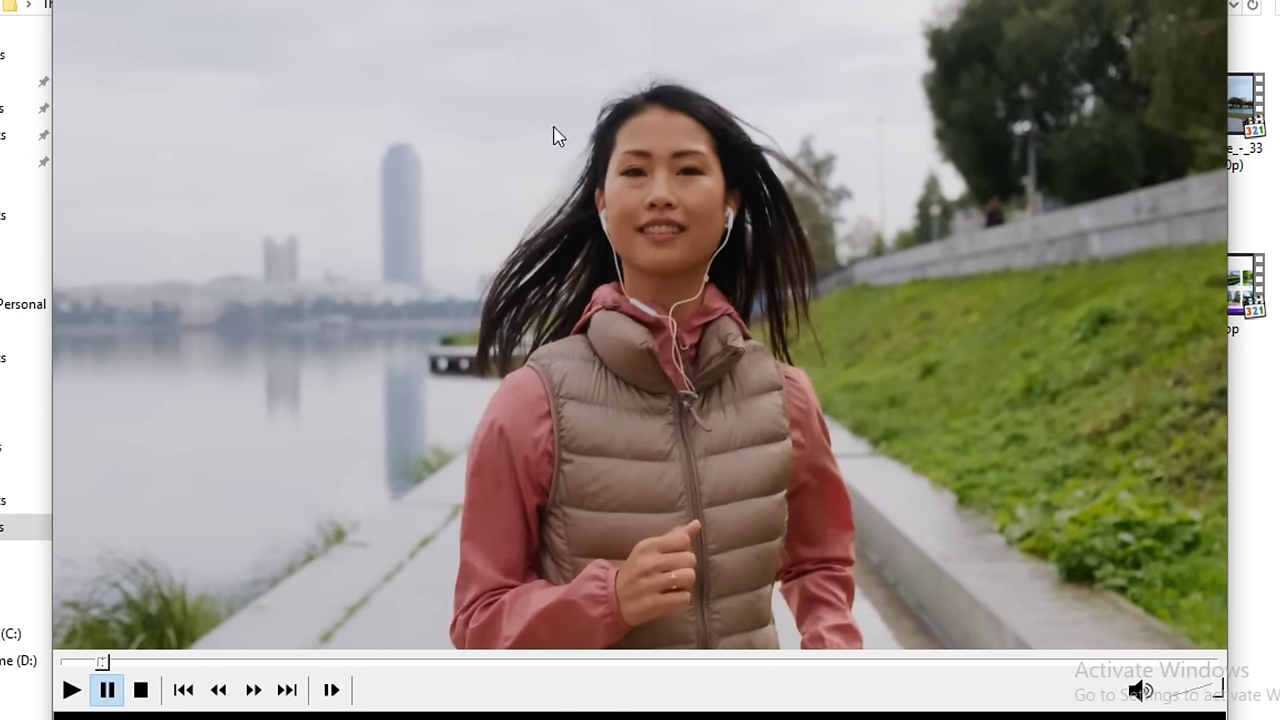
key(super+shift+s)
drag(53, 0, 1228, 646)
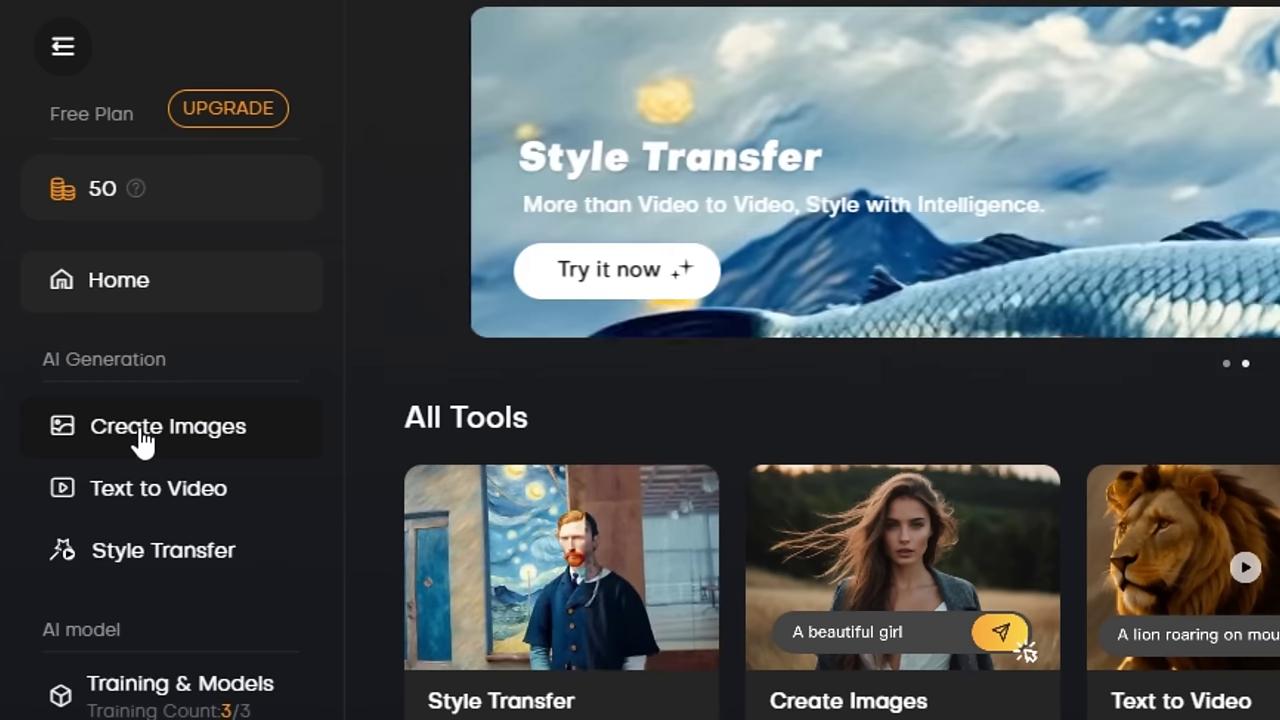
Upload the video snapshot from Downloads as LensGo's reference image.
click(140, 430)
click(395, 622)
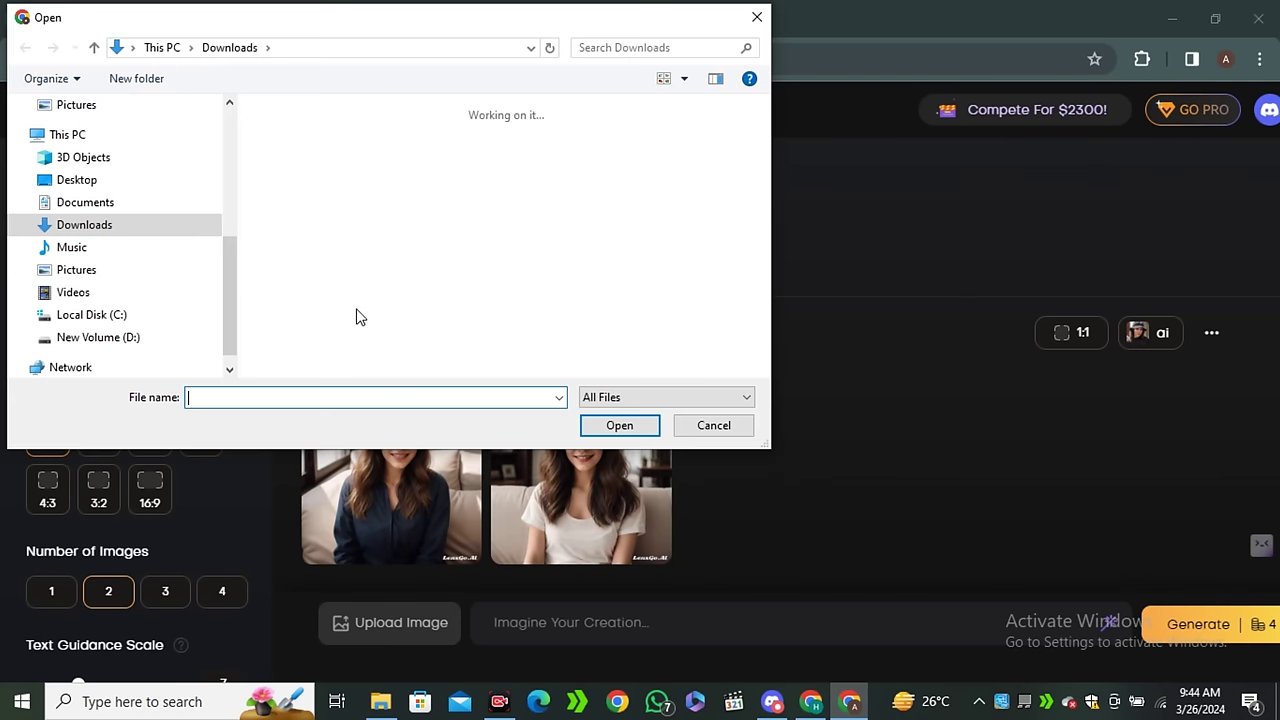
click(300, 185)
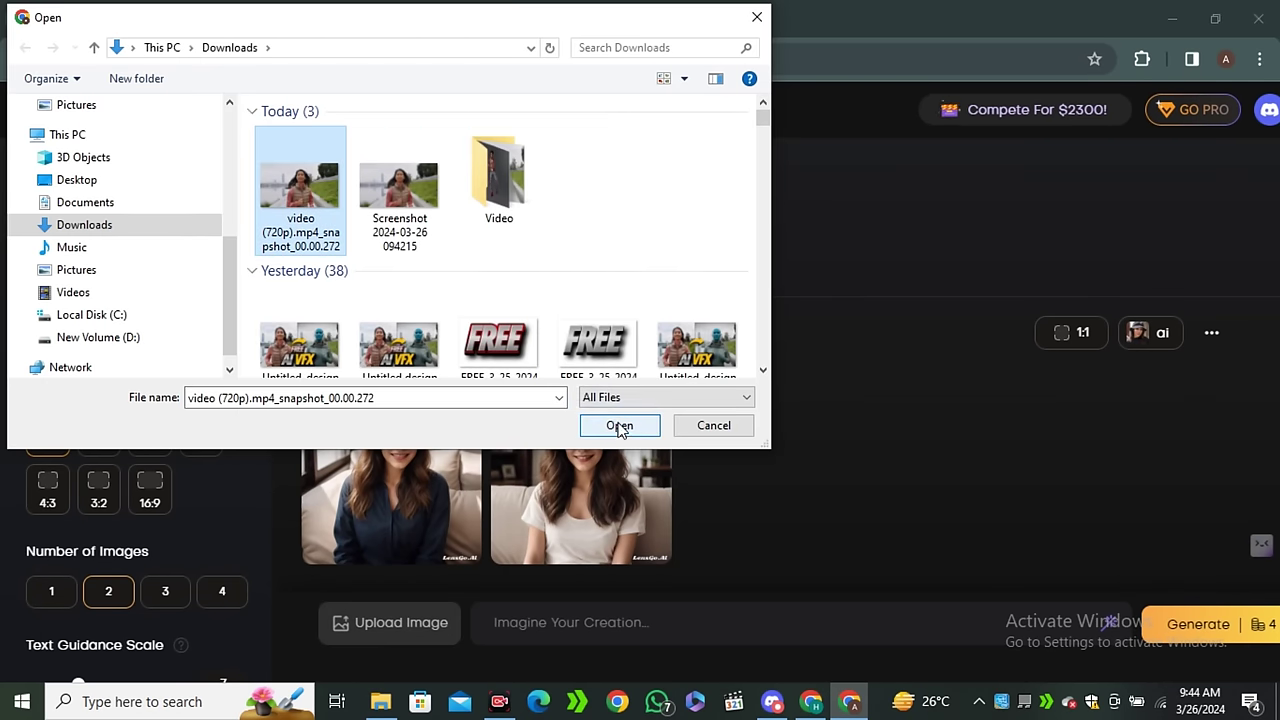
click(619, 426)
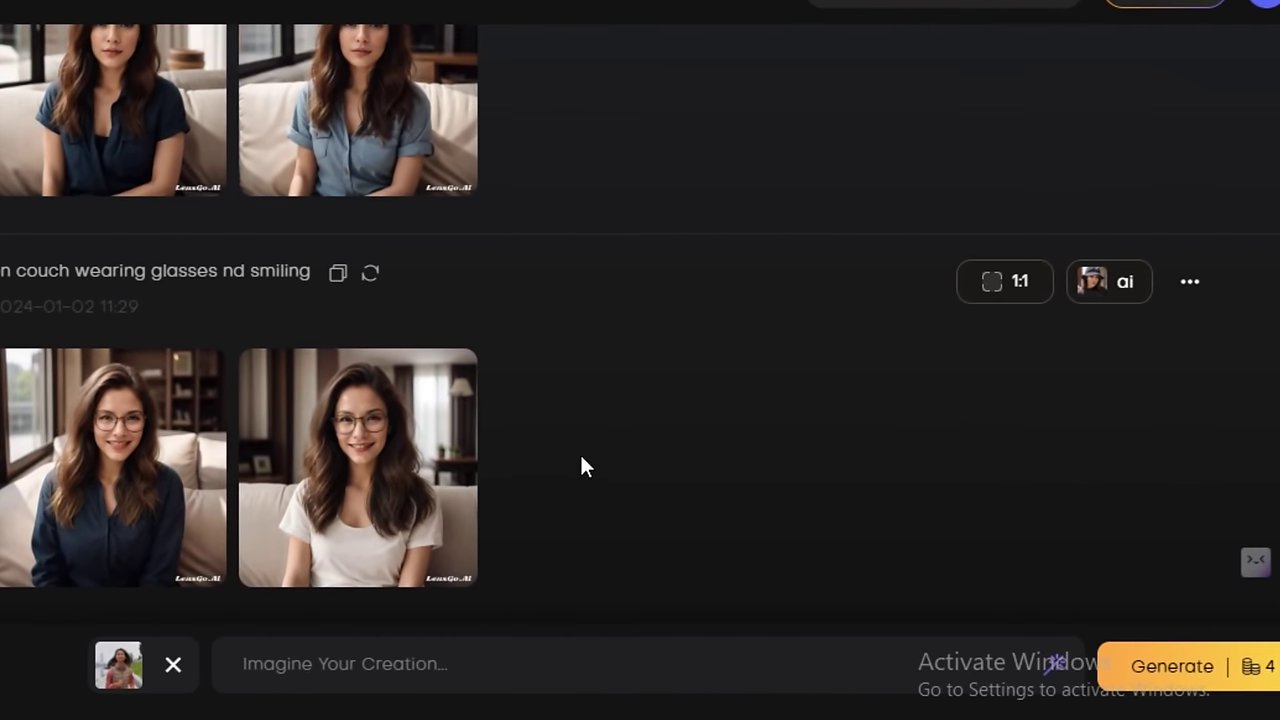
Generate images with prompt 'a blue bald alien woman' and view the first two results.
click(439, 676)
text(a blur)
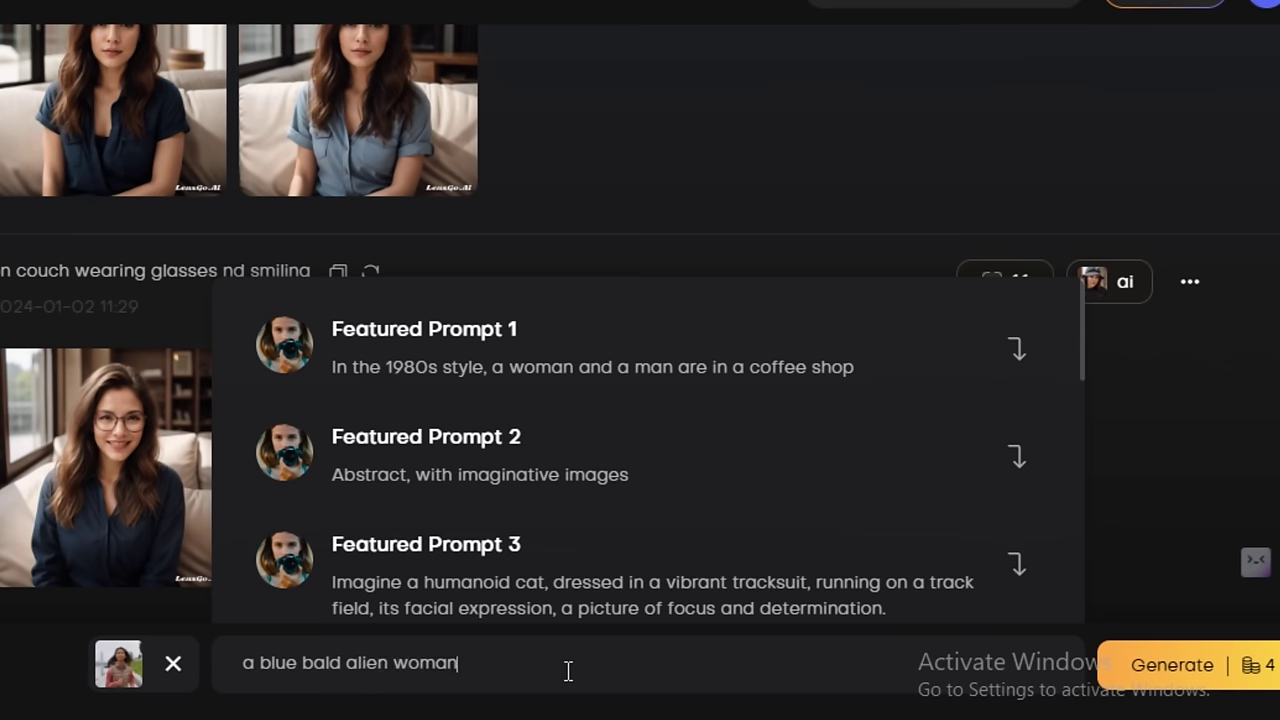
click(1157, 684)
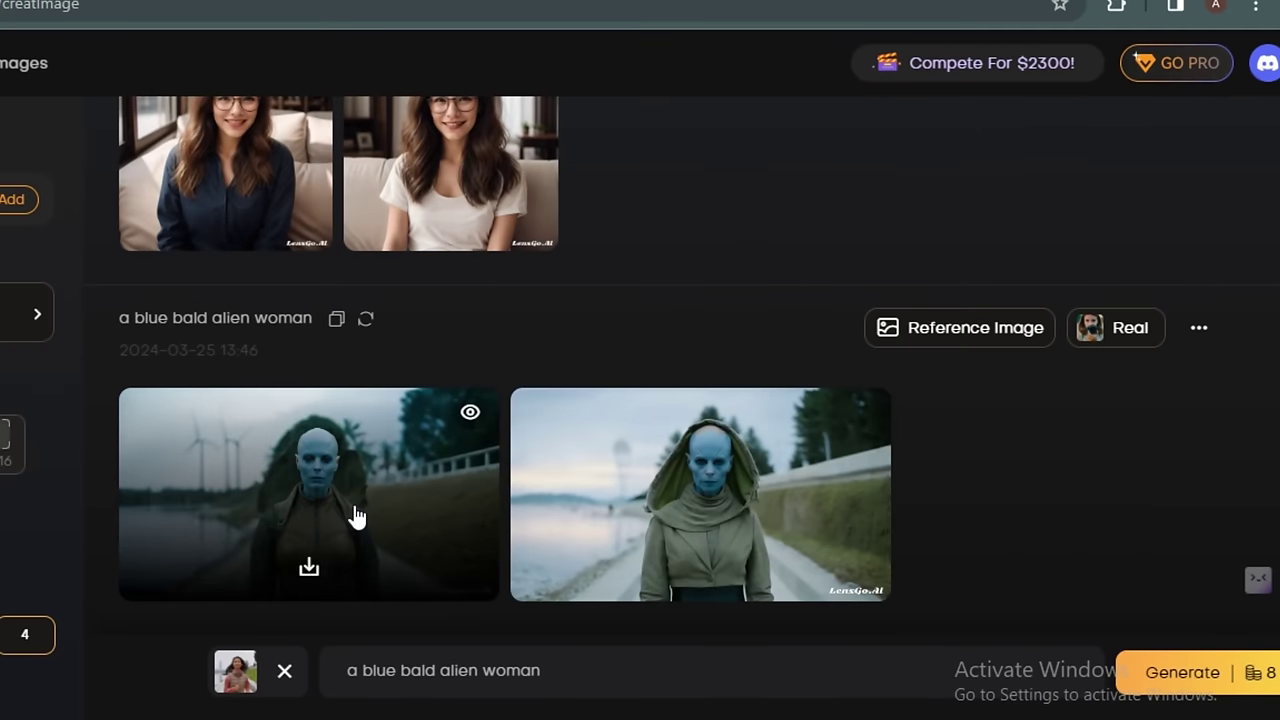
click(354, 512)
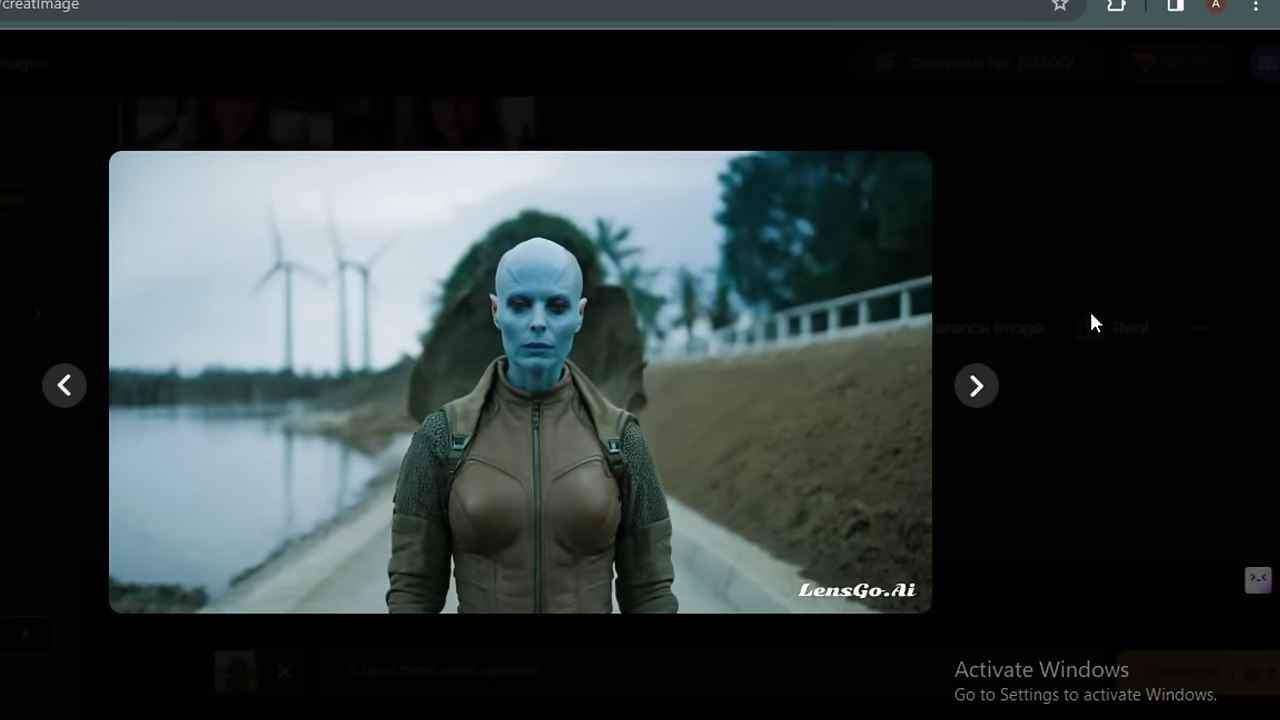
click(978, 386)
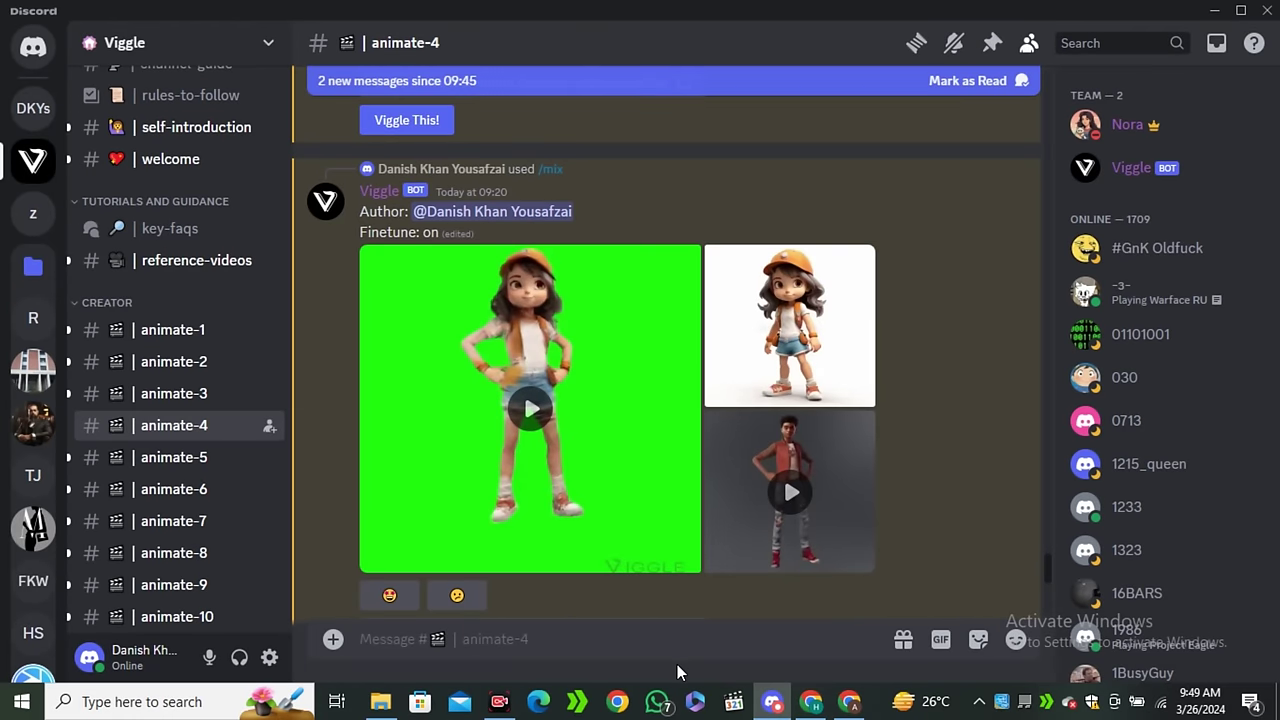
Start a Viggle /mix with the generated alien image from Downloads as the character.
text(/)
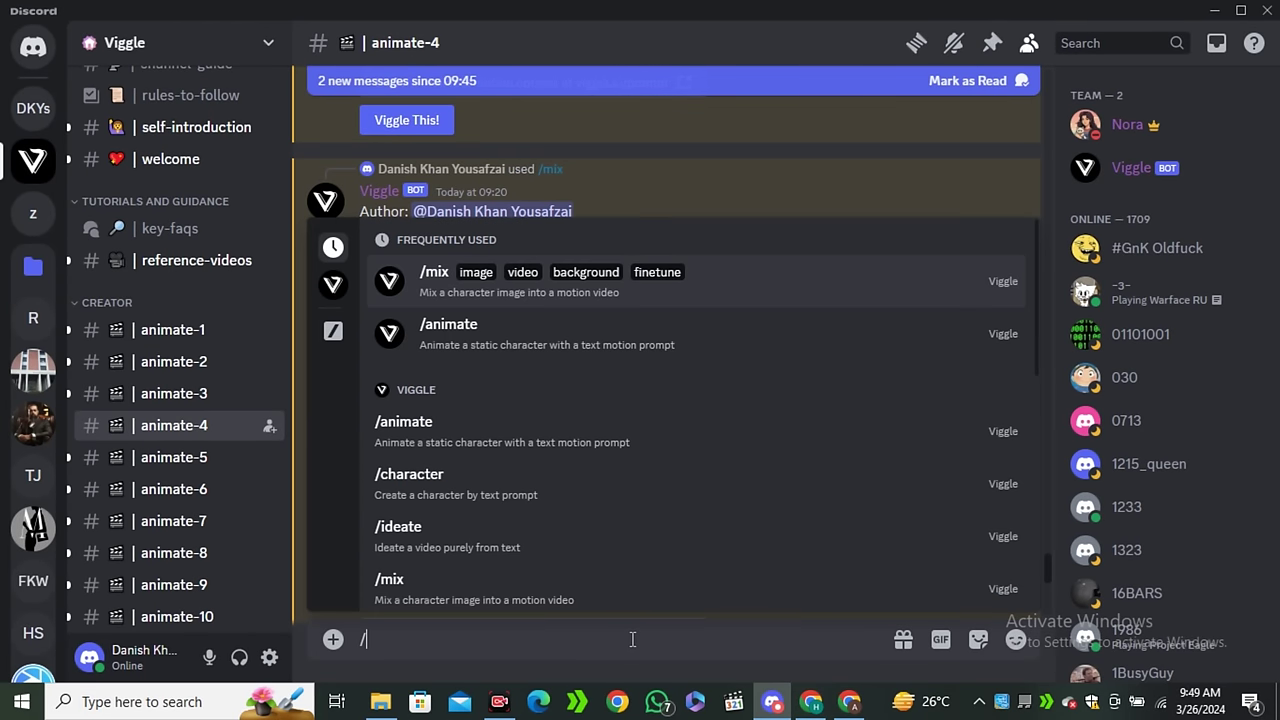
click(437, 287)
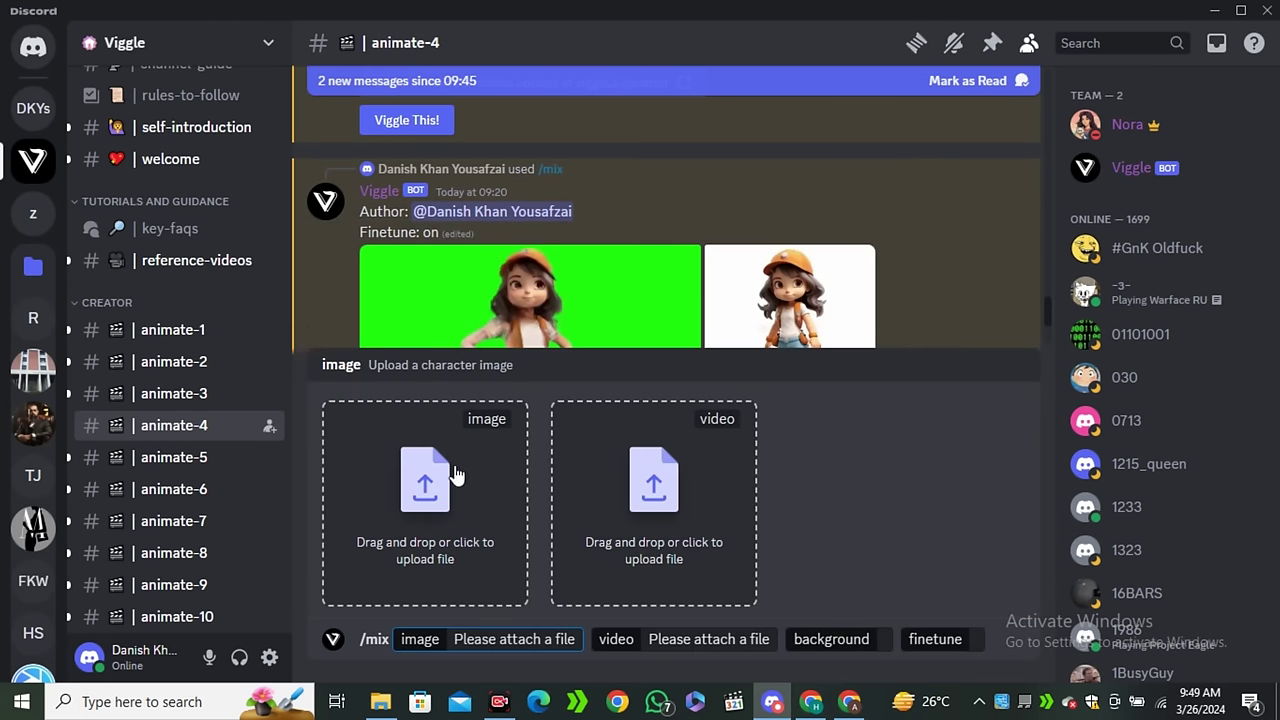
click(425, 515)
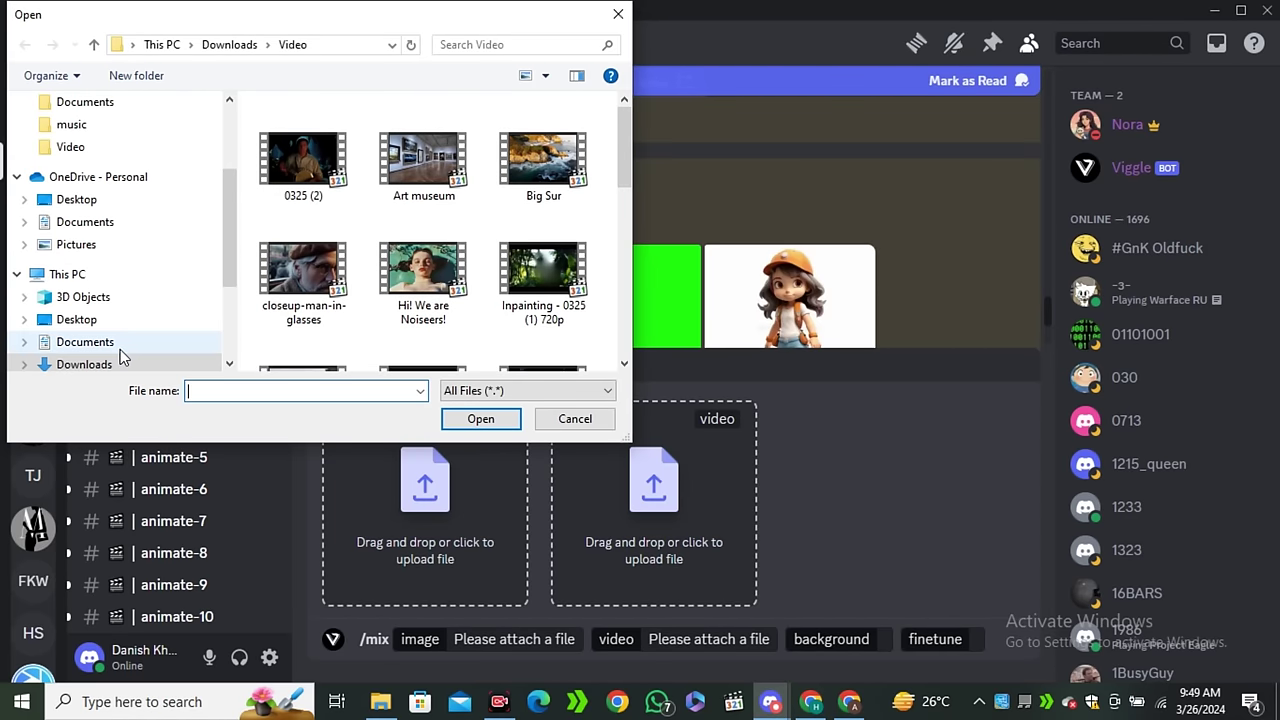
click(120, 366)
click(300, 182)
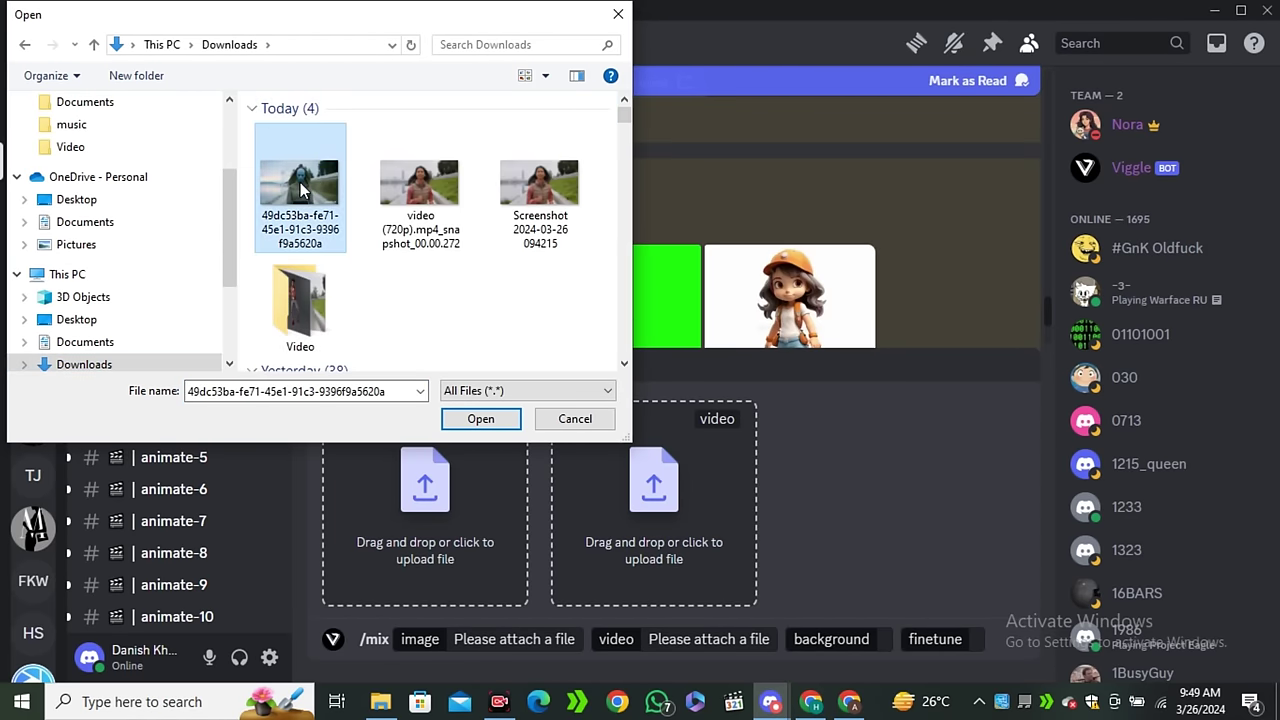
click(481, 419)
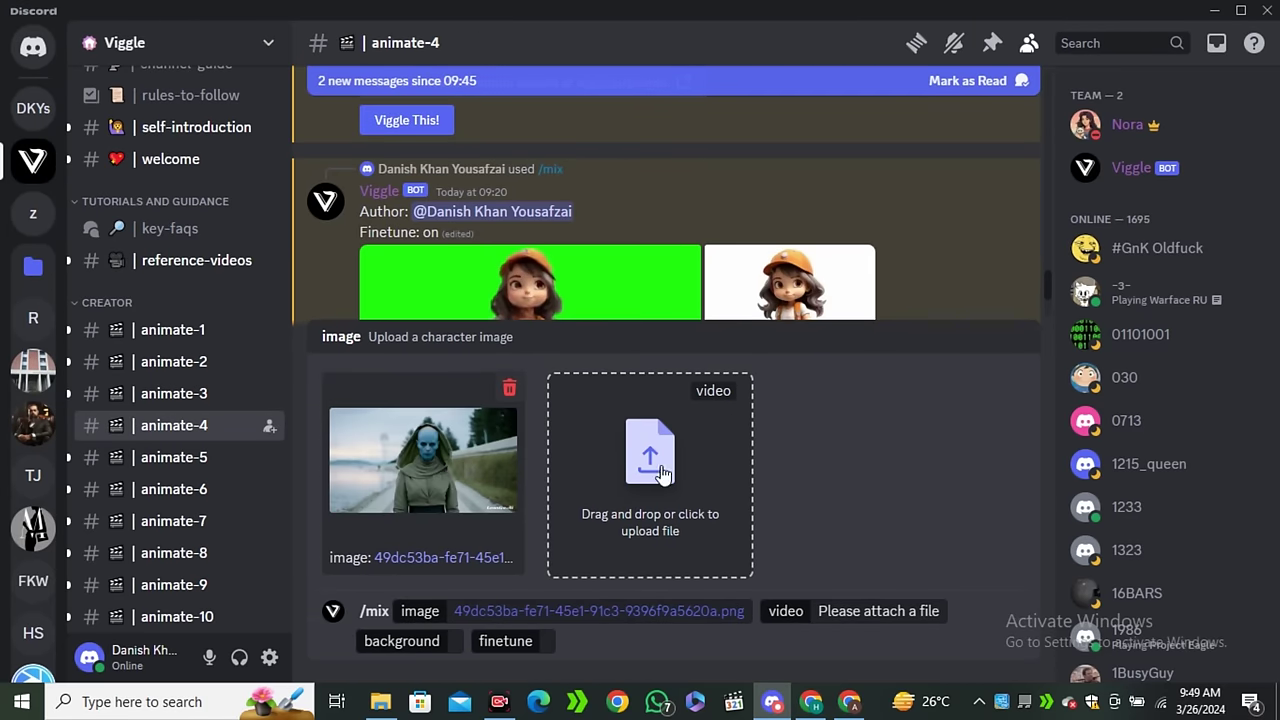
Attach video (720p).mp4 from the Video folder as the motion video.
click(682, 457)
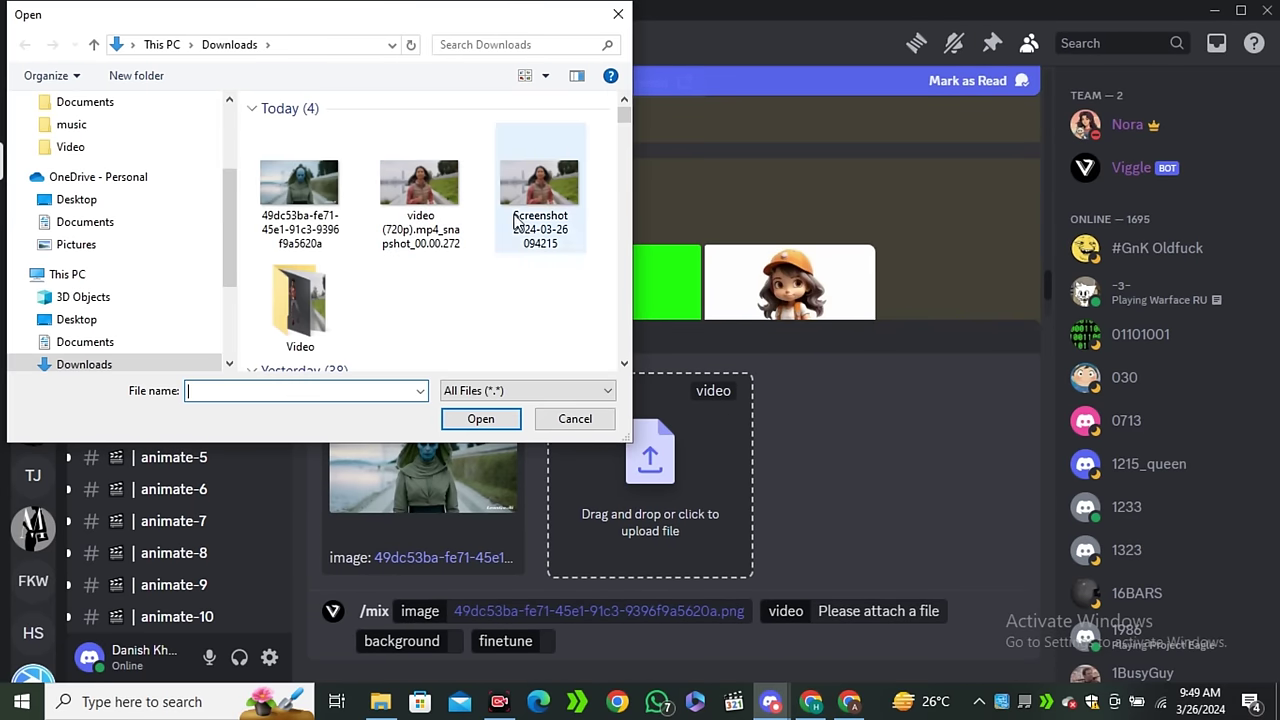
double_click(300, 330)
click(423, 312)
click(481, 419)
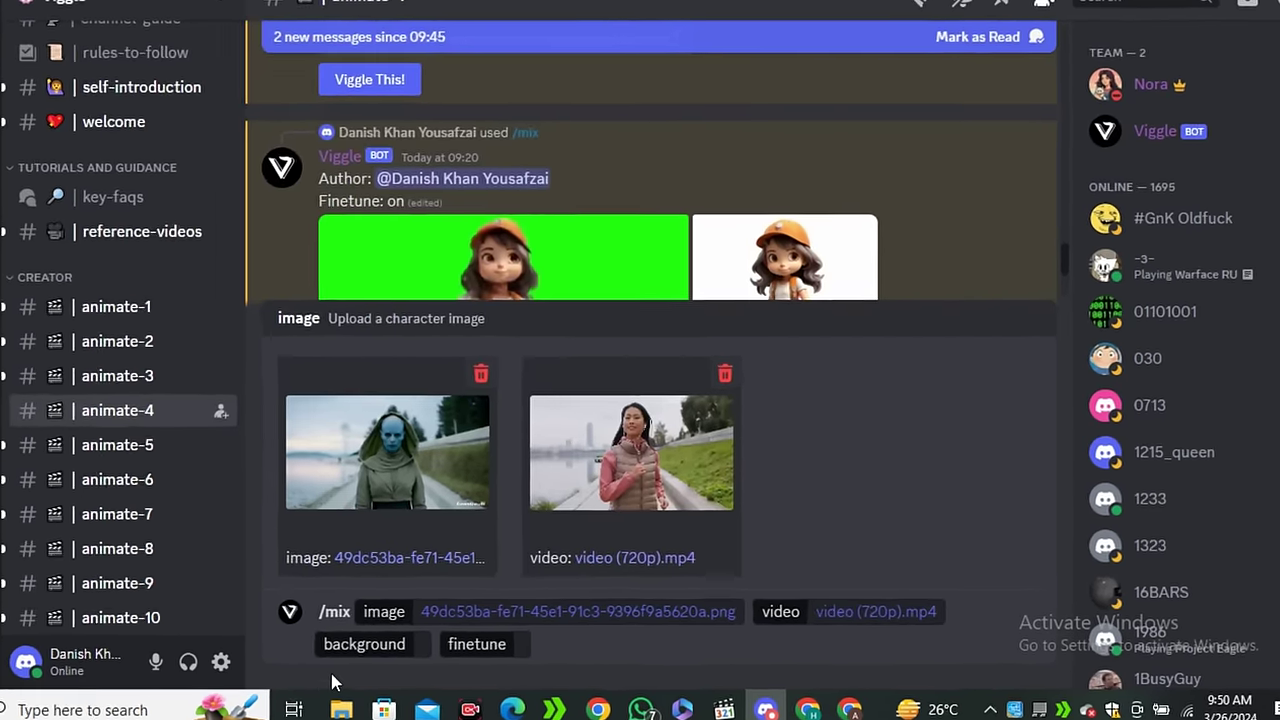
Set the mix background to Green and finetune to On.
click(440, 641)
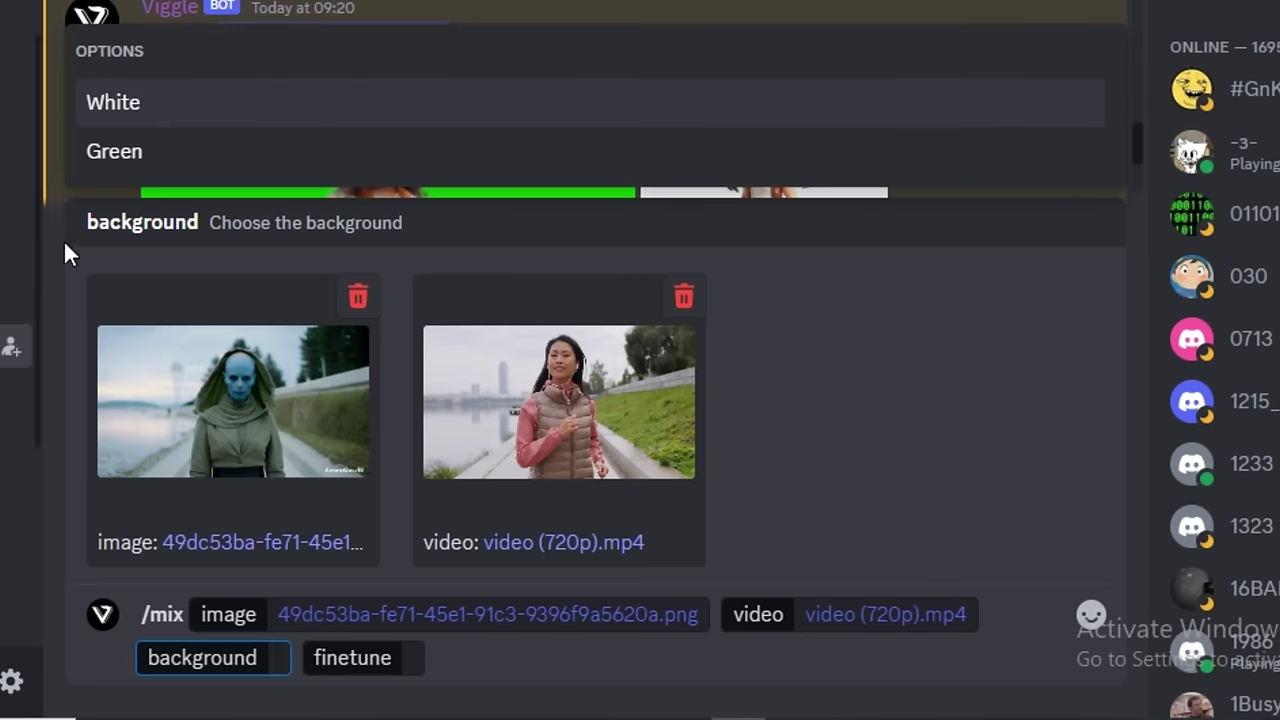
click(152, 155)
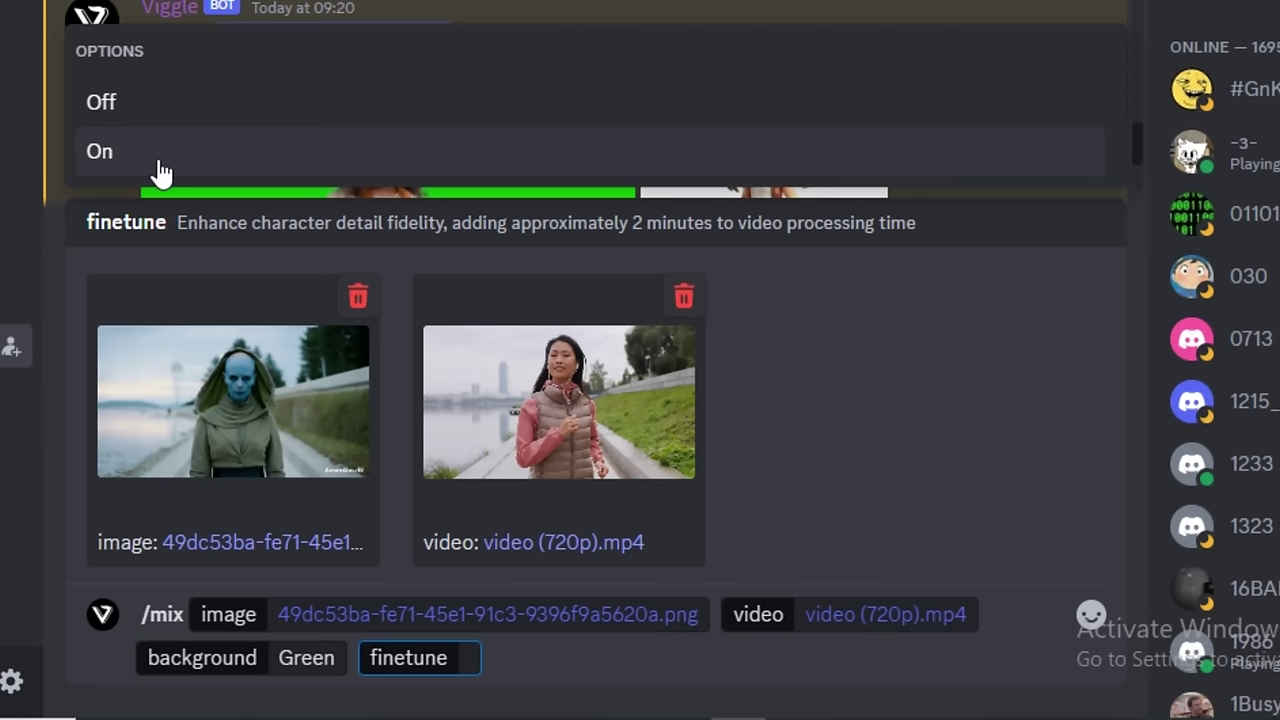
click(162, 173)
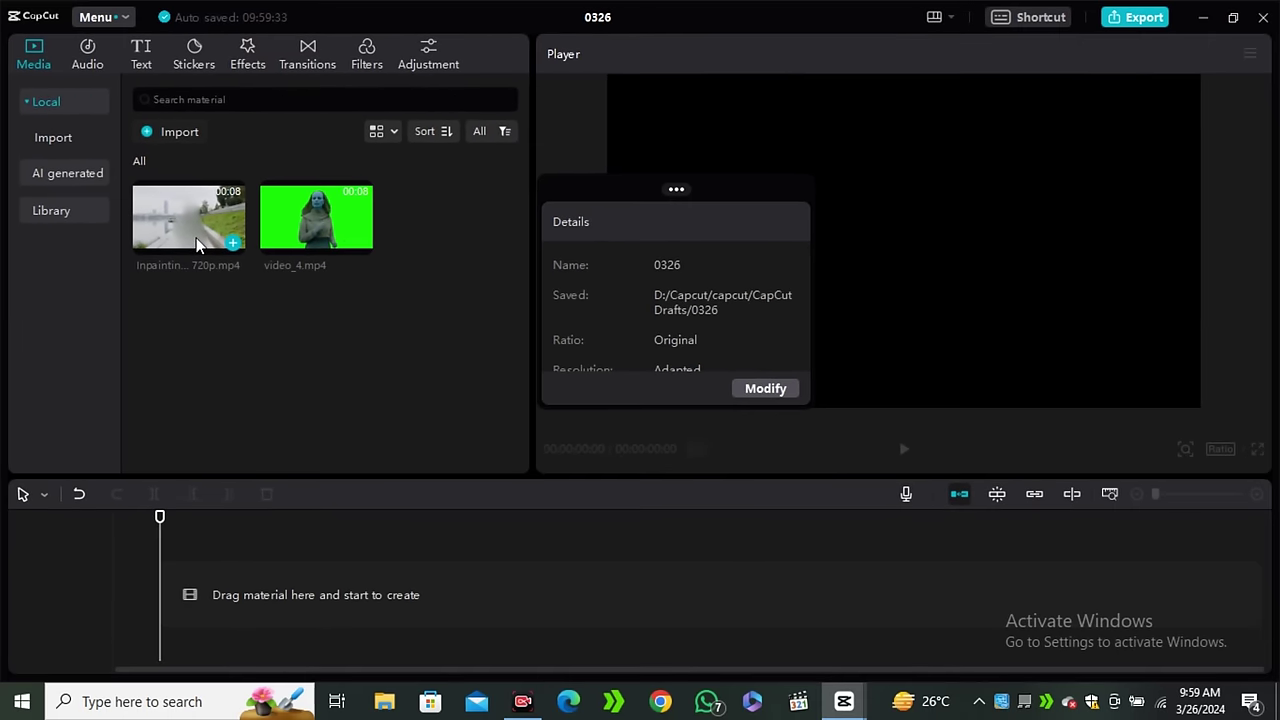
Add the inpainted clip and video_4.mp4, placing video_4 on a track above the background.
click(236, 239)
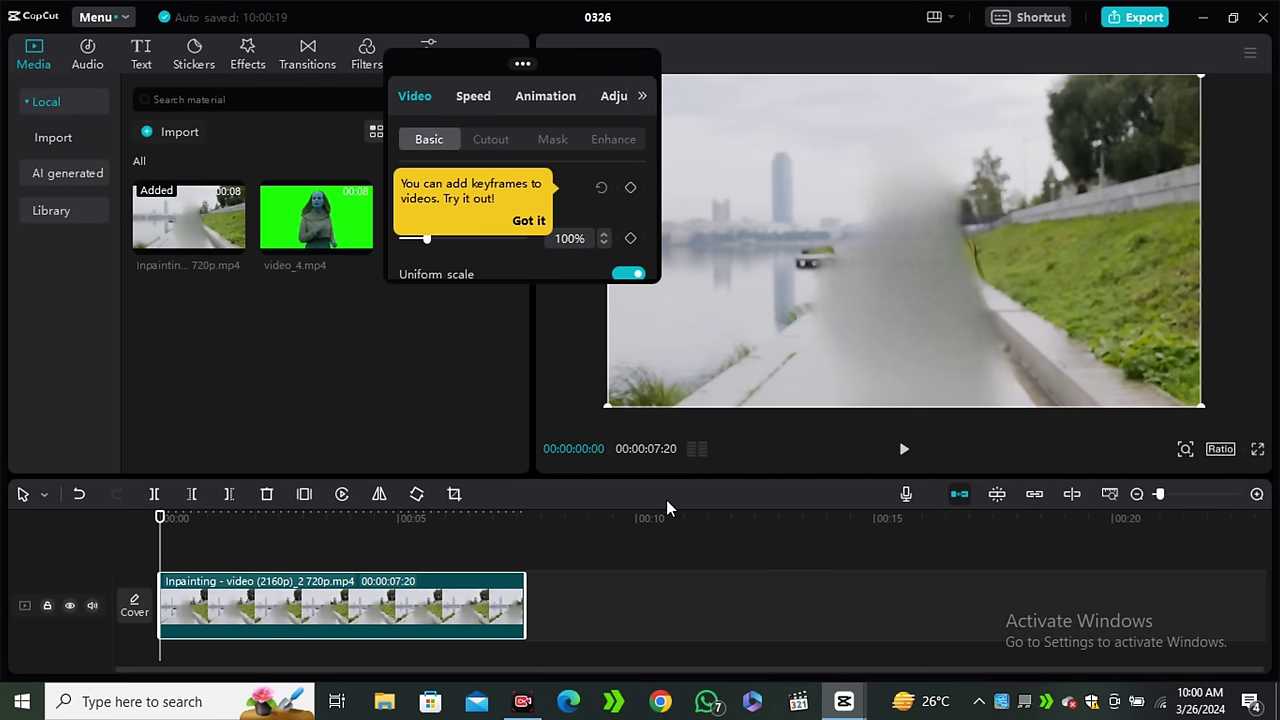
click(358, 244)
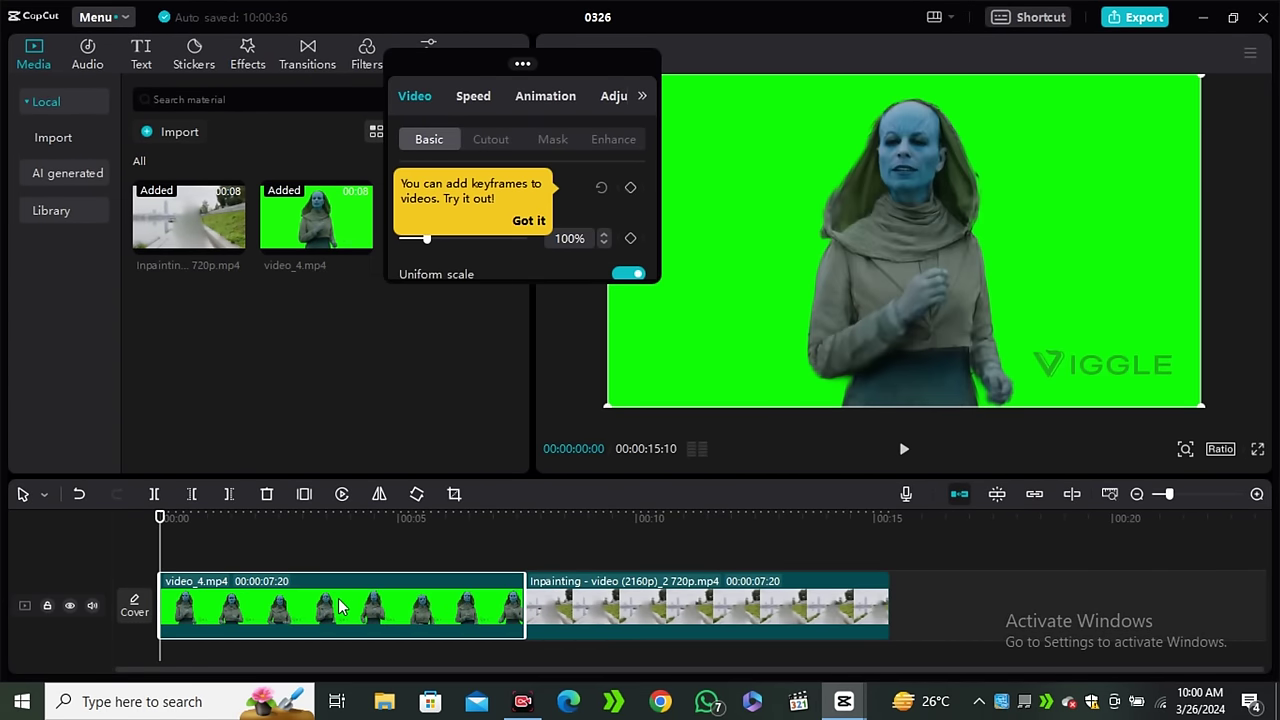
drag(324, 598, 324, 548)
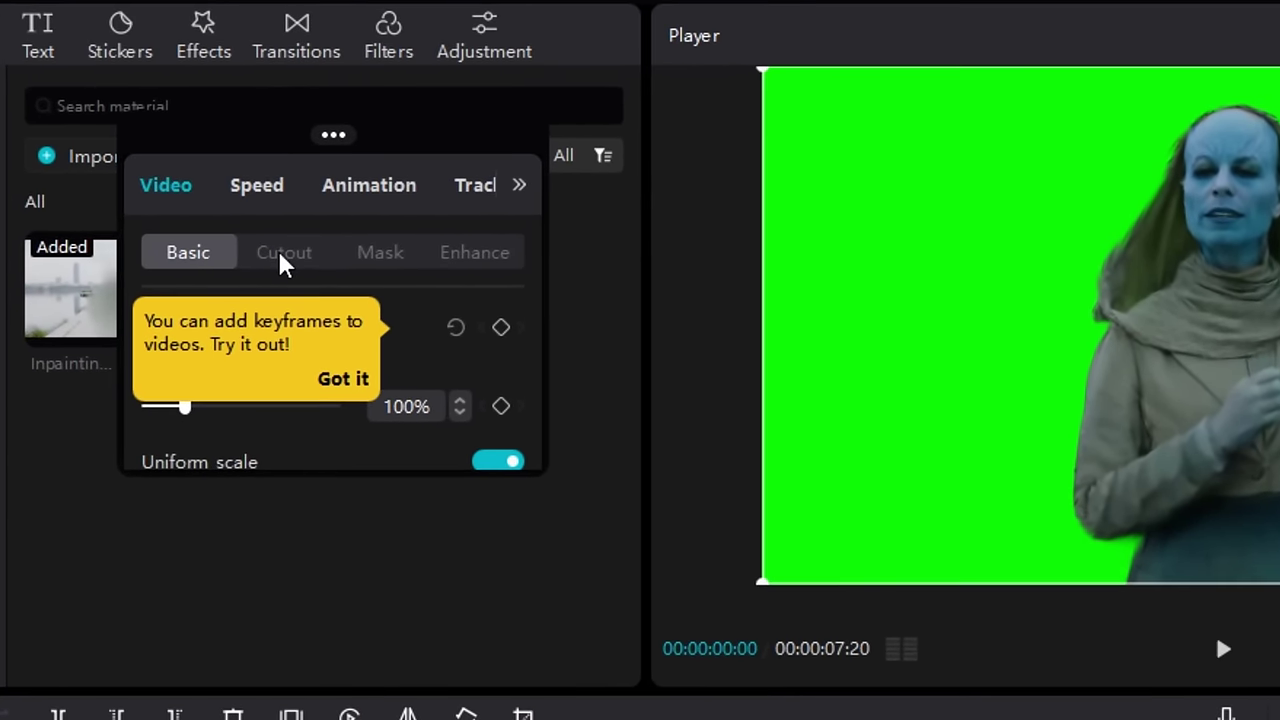
Key out the green with Chroma key at strength 35, then preview the alien woman over the riverside footage.
click(284, 256)
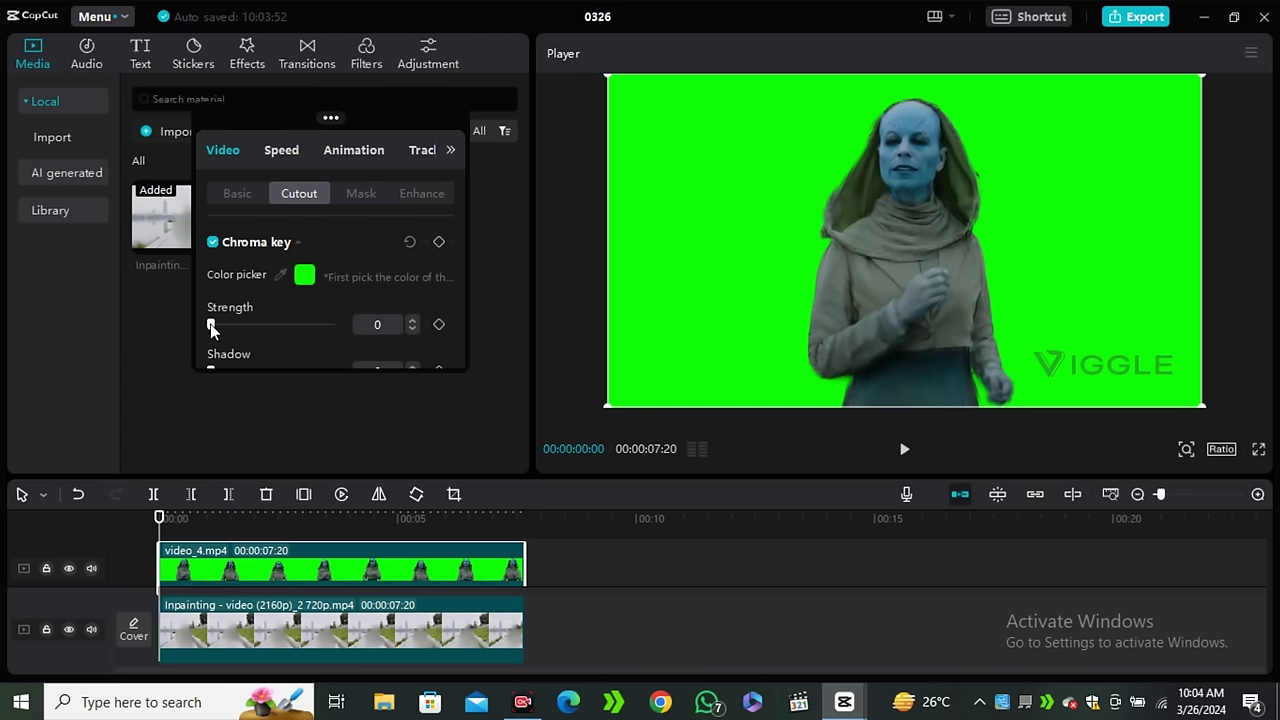
drag(220, 328, 228, 325)
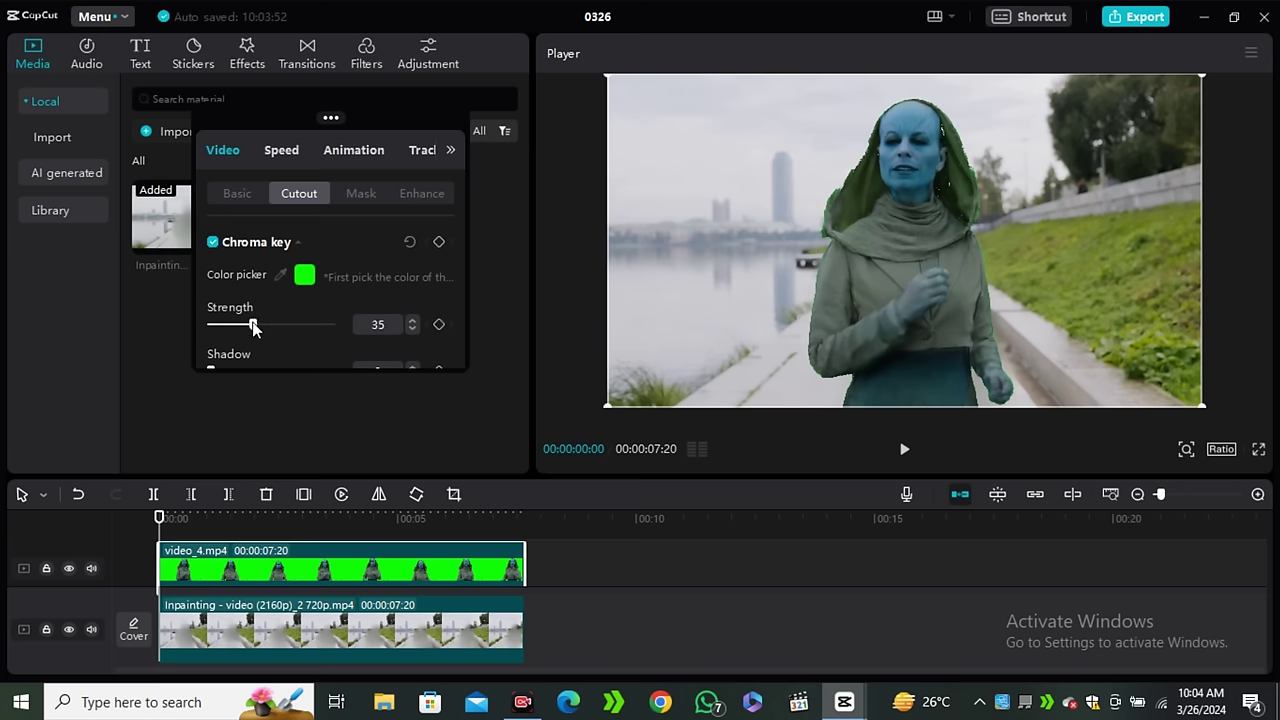
click(903, 452)
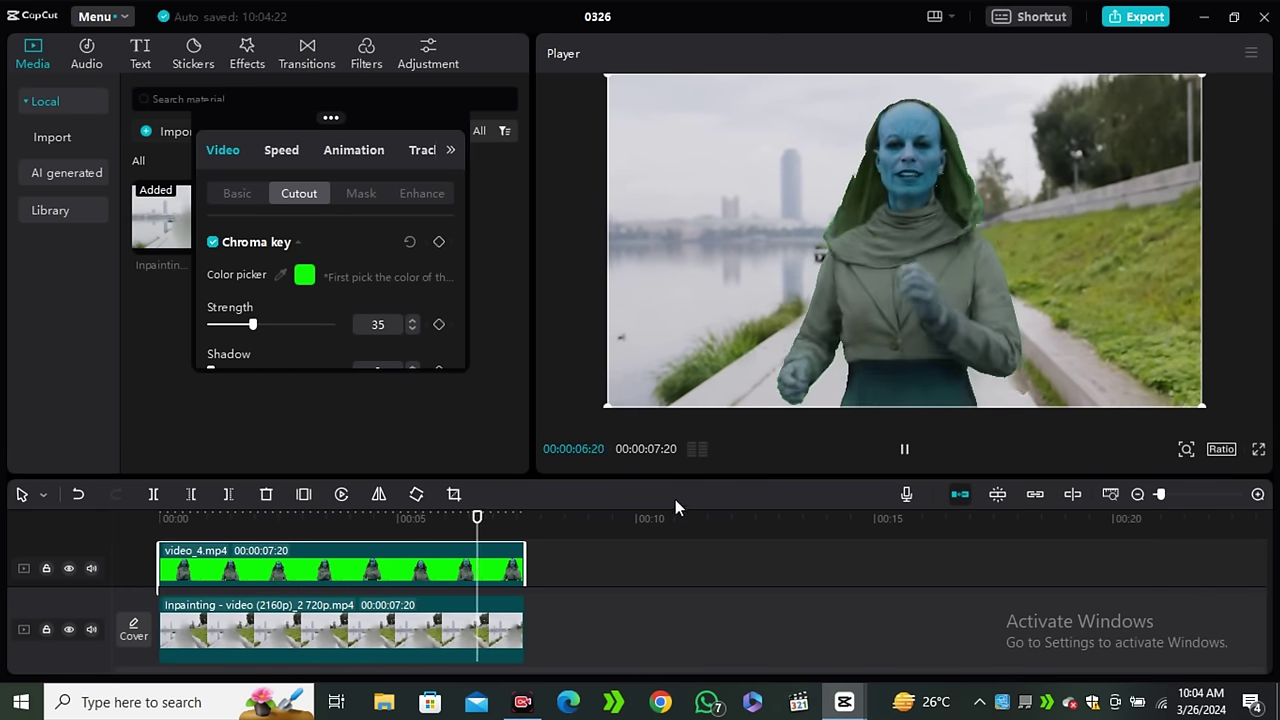
click(905, 451)
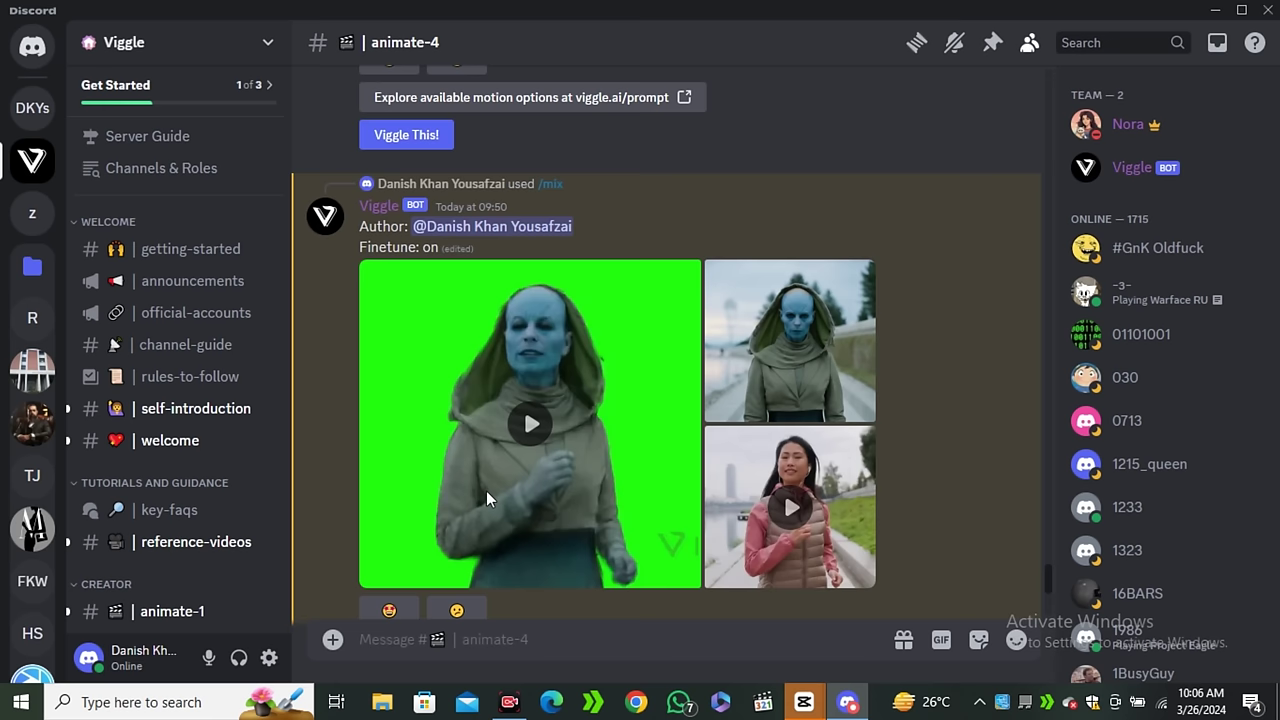
scroll(560, 497, up, 5)
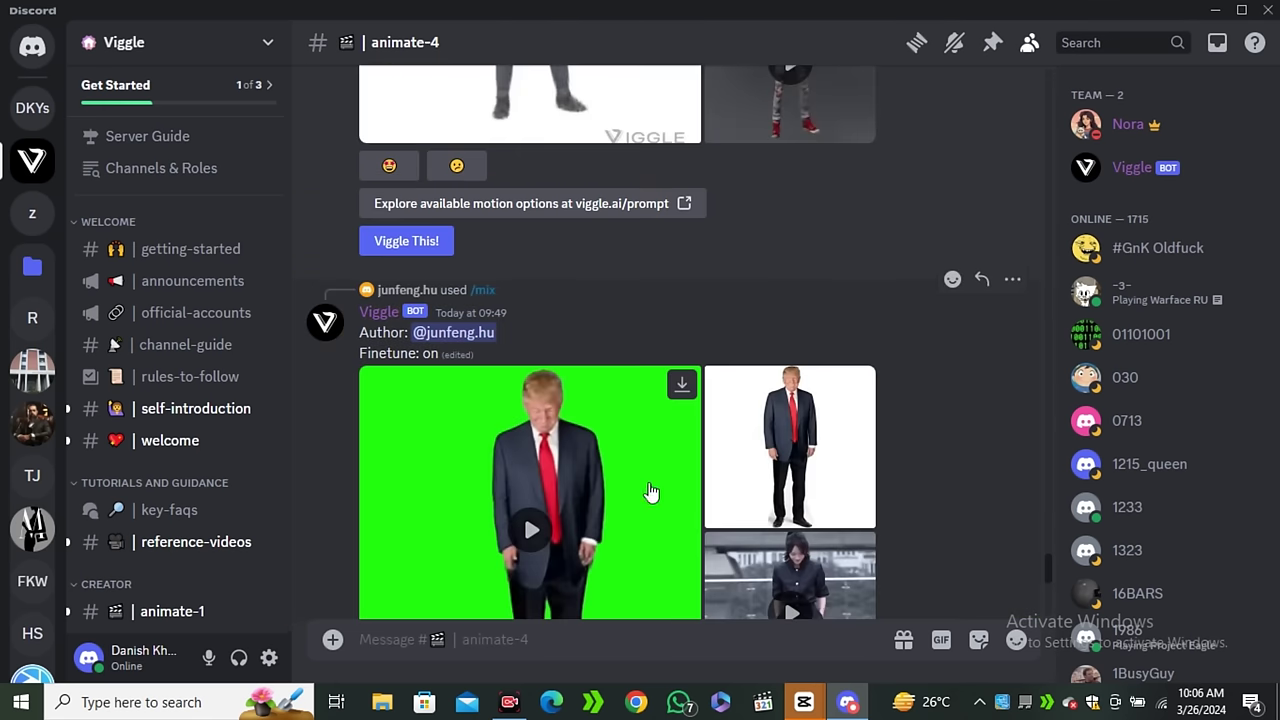
scroll(651, 479, up, 5)
scroll(700, 470, up, 5)
scroll(733, 466, up, 5)
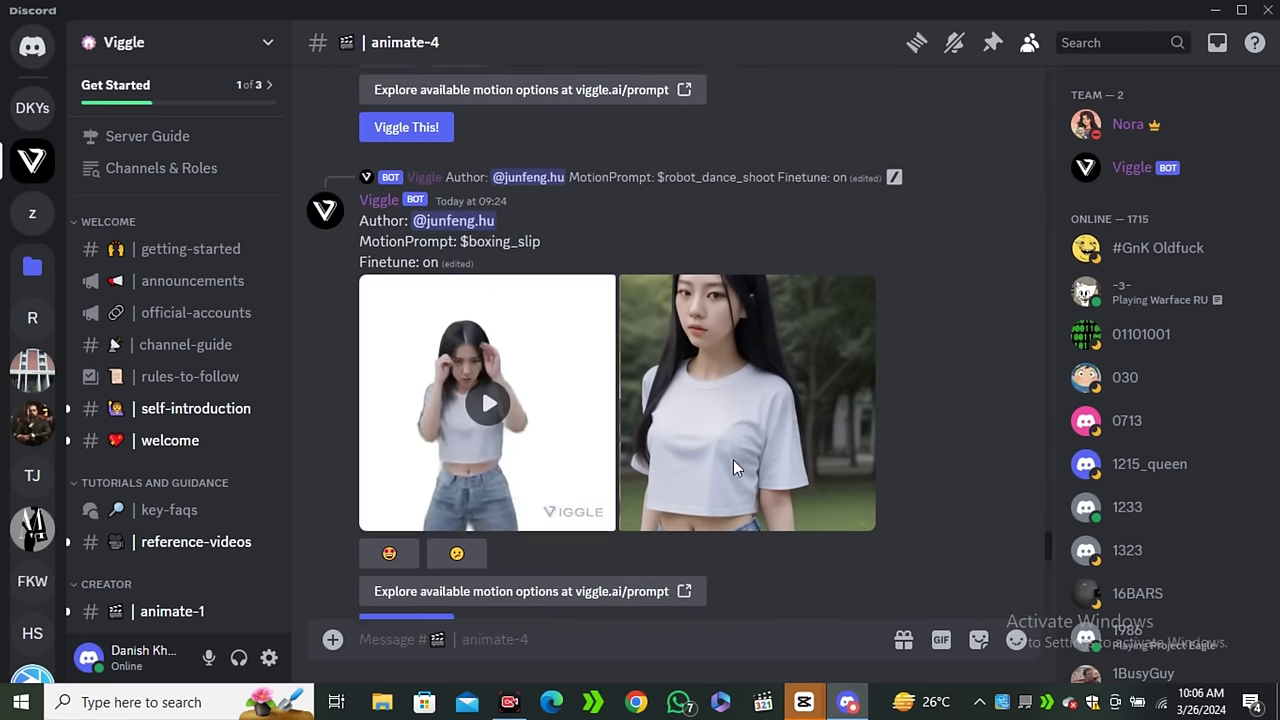
scroll(733, 459, up, 2)
scroll(790, 440, up, 3)
scroll(833, 417, up, 3)
scroll(833, 417, up, 3)
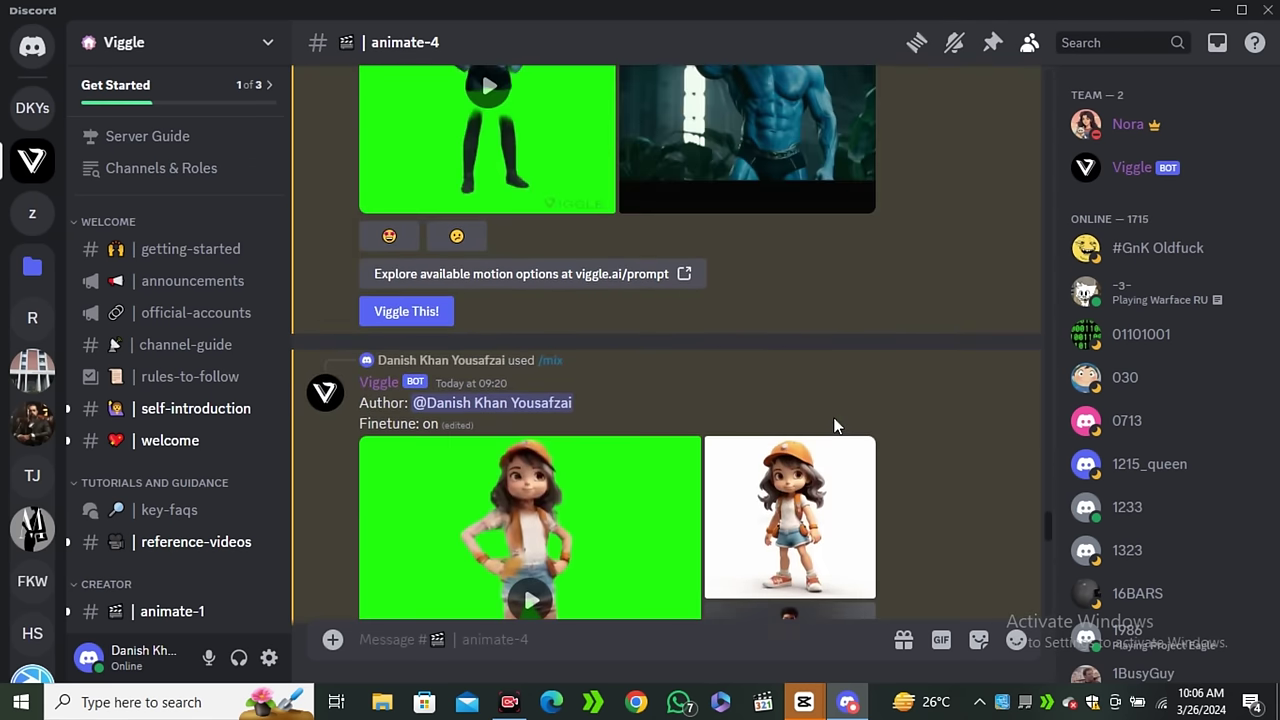
scroll(833, 417, up, 2)
scroll(833, 417, up, 2)
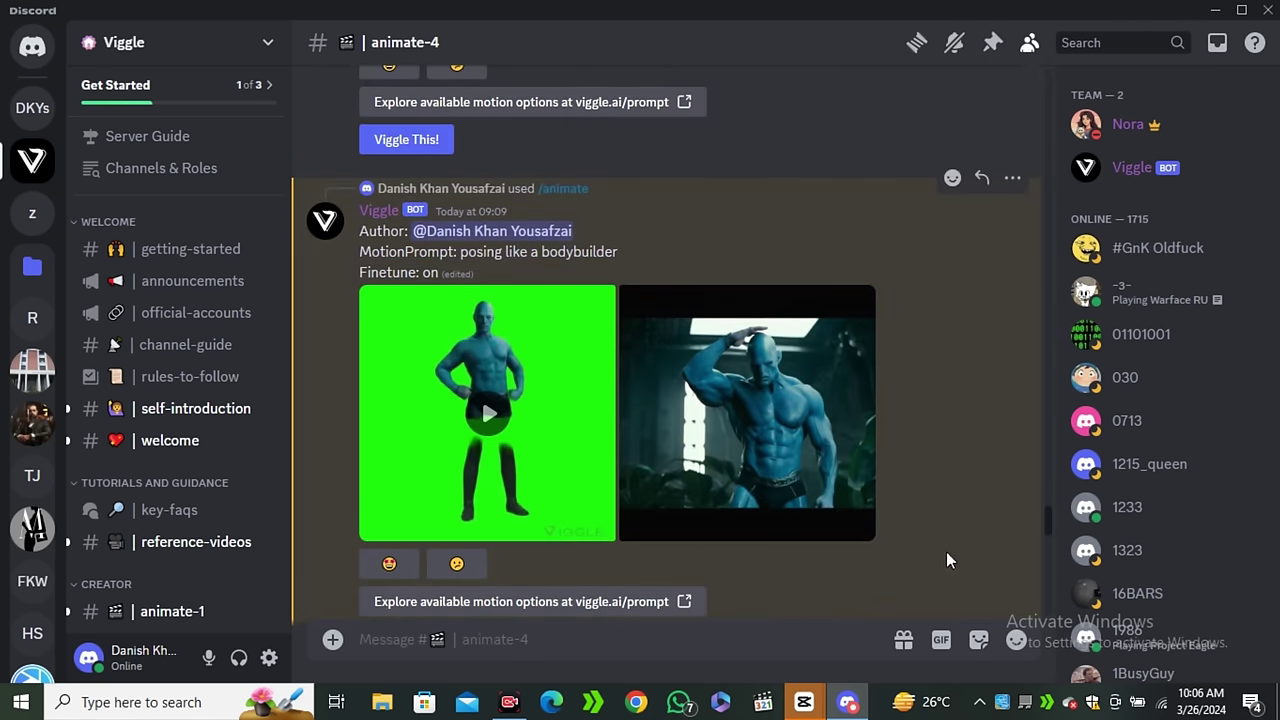
scroll(833, 417, up, 2)
scroll(833, 417, up, 1)
scroll(833, 417, up, 1)
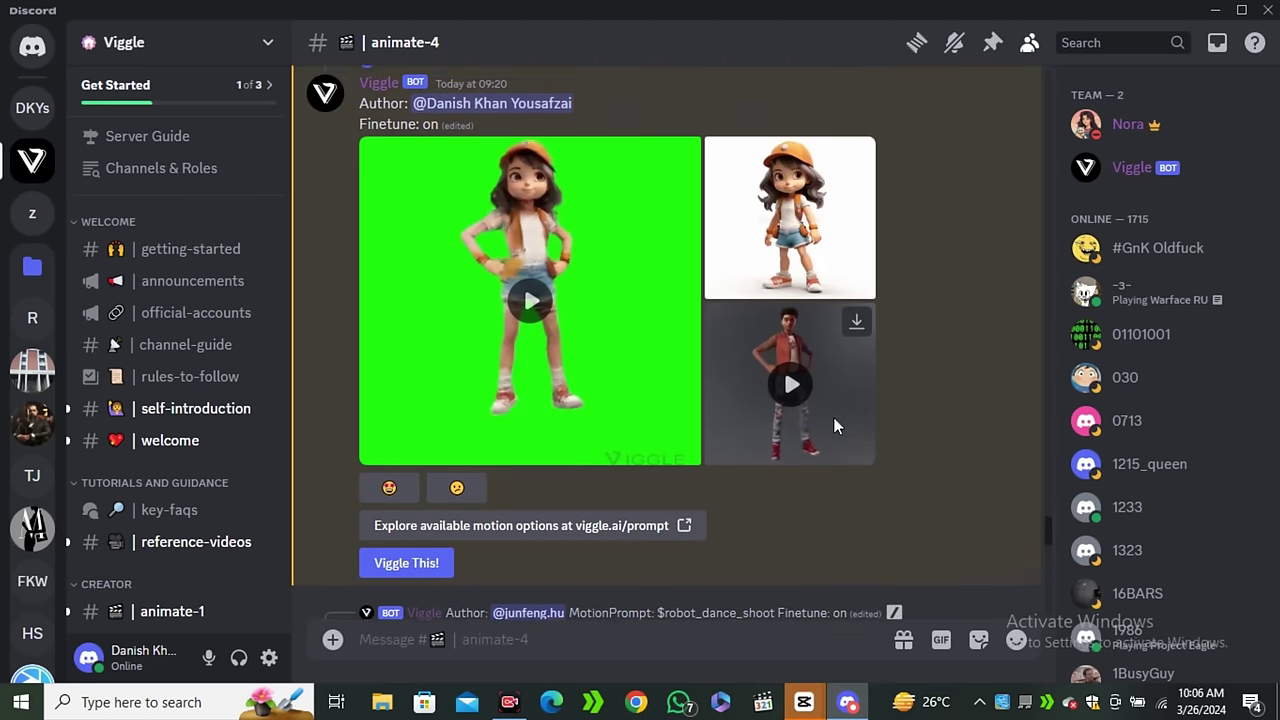
scroll(833, 417, up, 2)
scroll(833, 417, up, 1)
scroll(833, 417, up, 2)
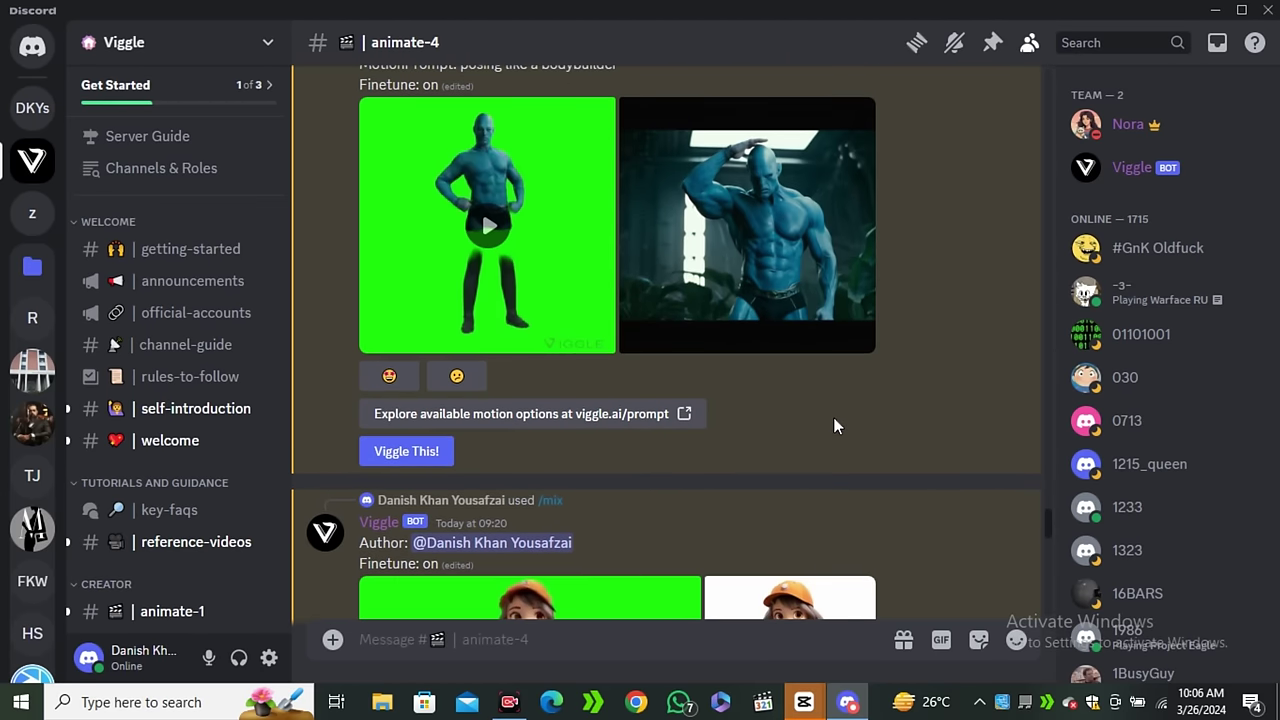
scroll(833, 417, up, 2)
scroll(833, 417, up, 2)
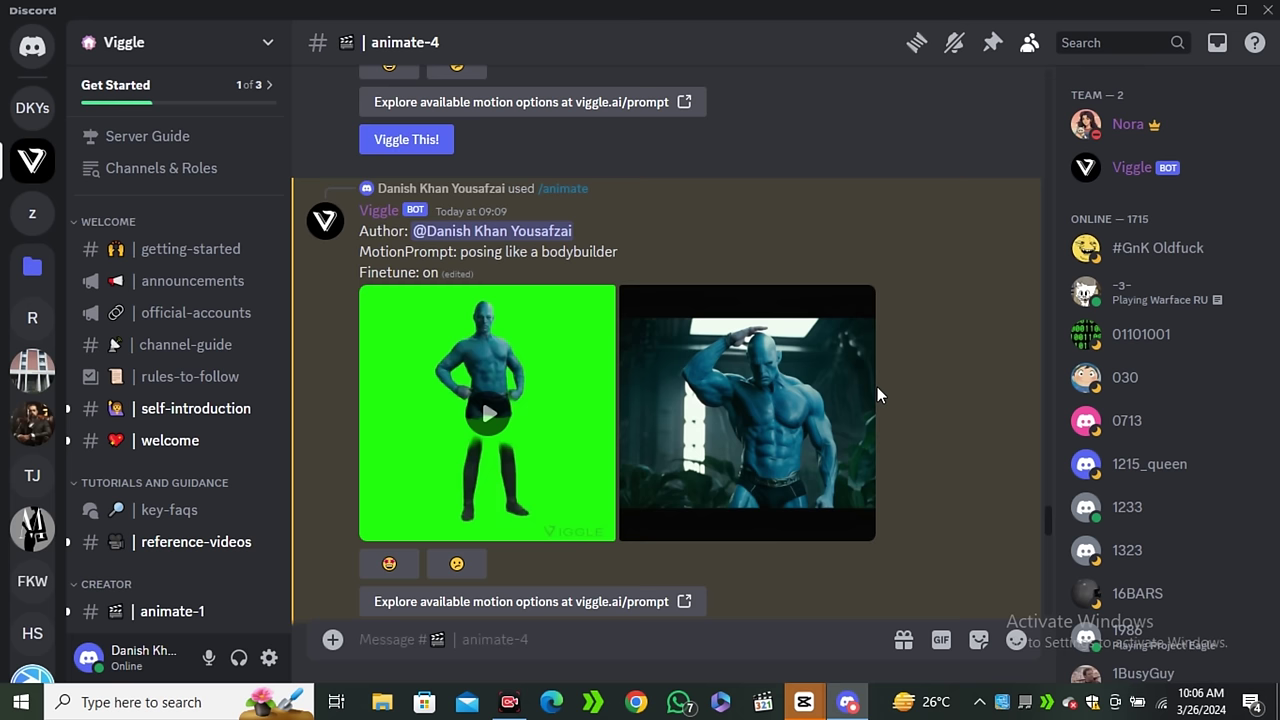